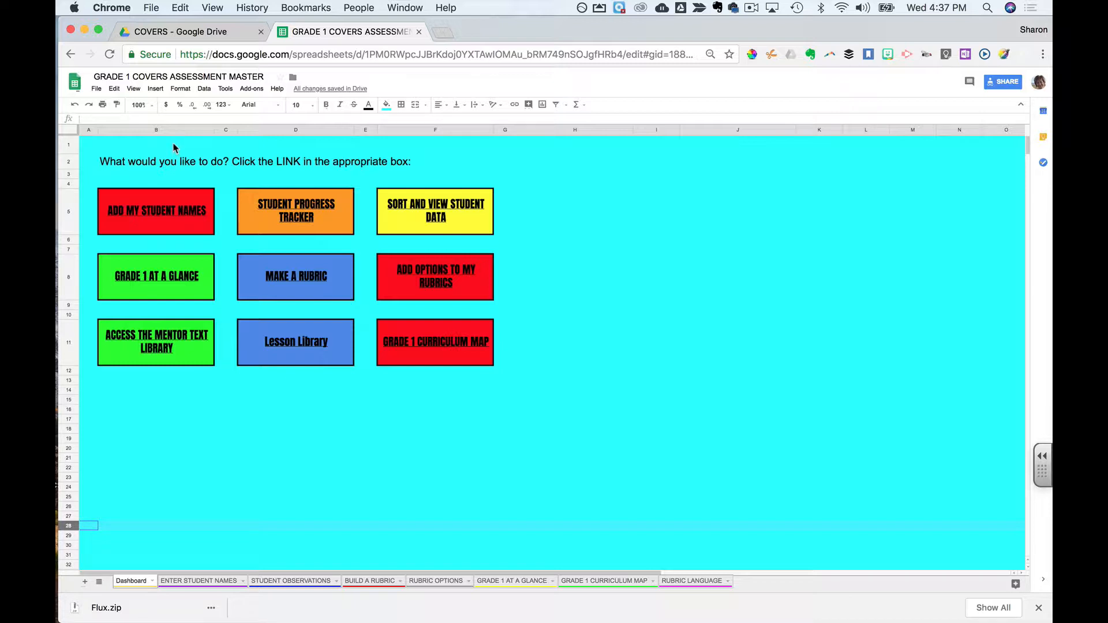
Start a copy of the GRADE 1 COVERS ASSESSMENT MASTER spreadsheet and name it GRADE 1 COVERS DASHBOARD
{"action": "left_click", "coordinate": [98, 90]}
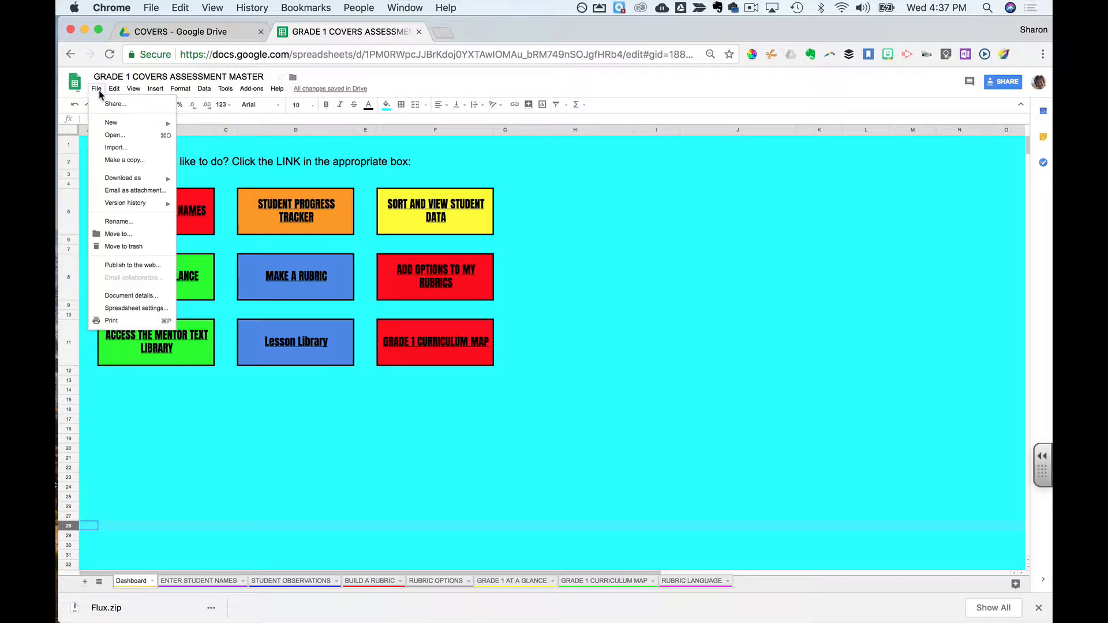
{"action": "left_click", "coordinate": [117, 160]}
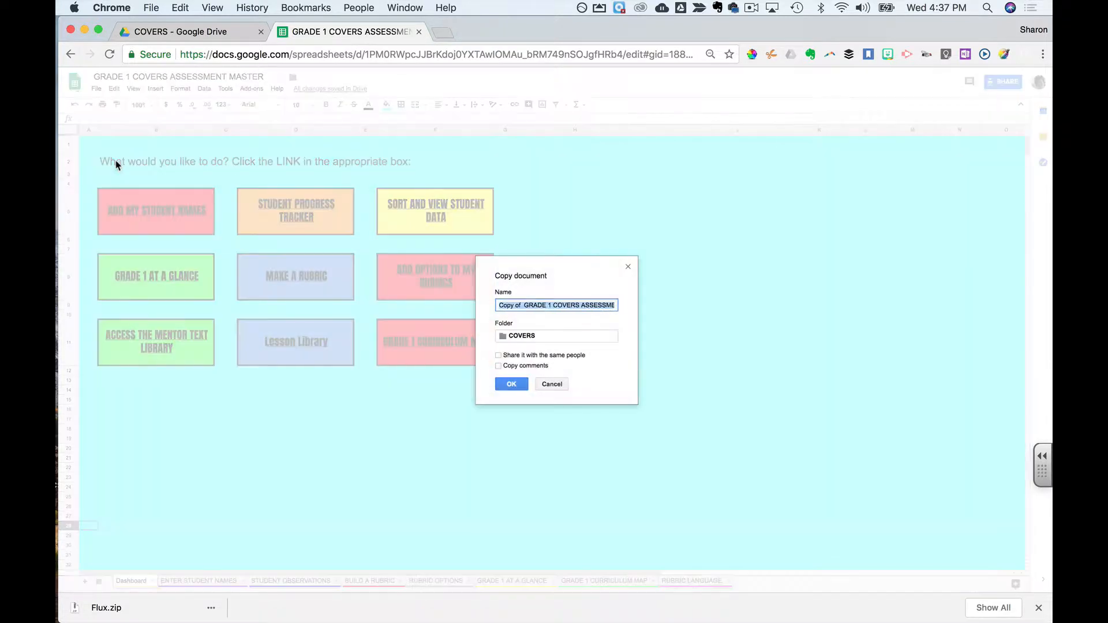
{"action": "left_click", "coordinate": [524, 307]}
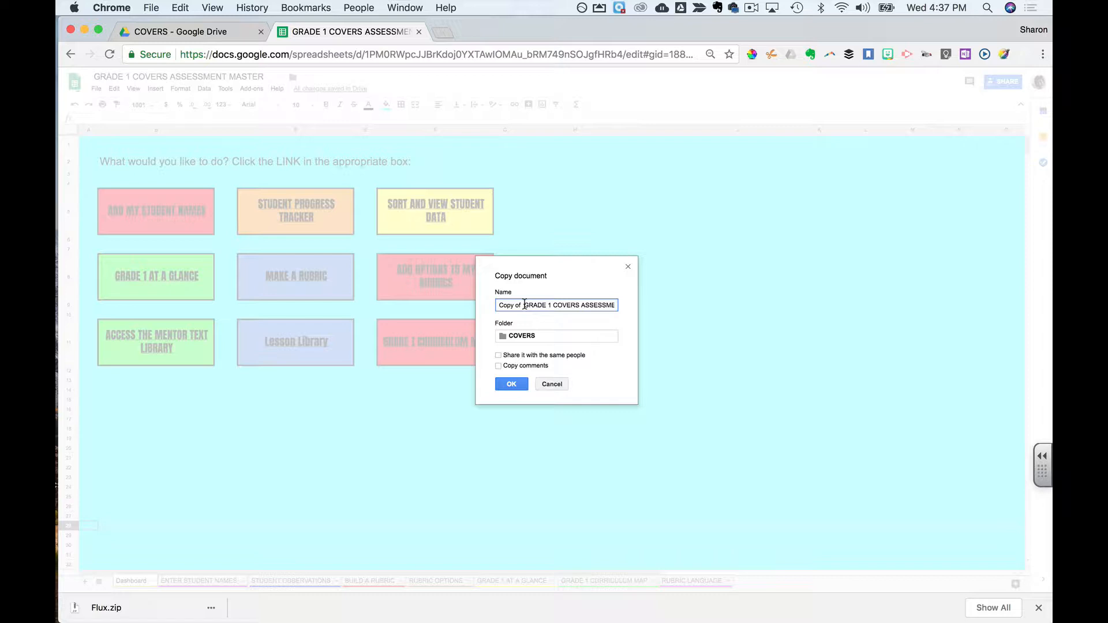
{"action": "left_click_drag", "start_coordinate": [524, 305], "coordinate": [487, 307]}
{"action": "key", "text": "BackSpace"}
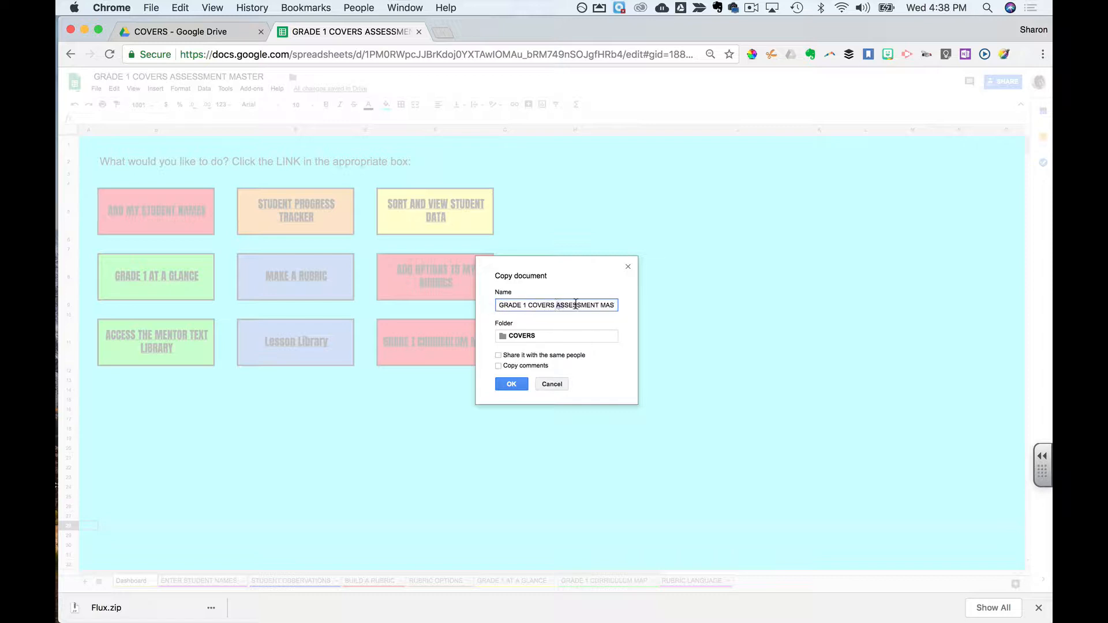
{"action": "left_click_drag", "start_coordinate": [575, 304], "coordinate": [623, 310]}
{"action": "type", "text": "DASHBOARD"}
Create a COVERS DEMO folder in My Drive as the destination and make the copy there
{"action": "left_click", "coordinate": [542, 337]}
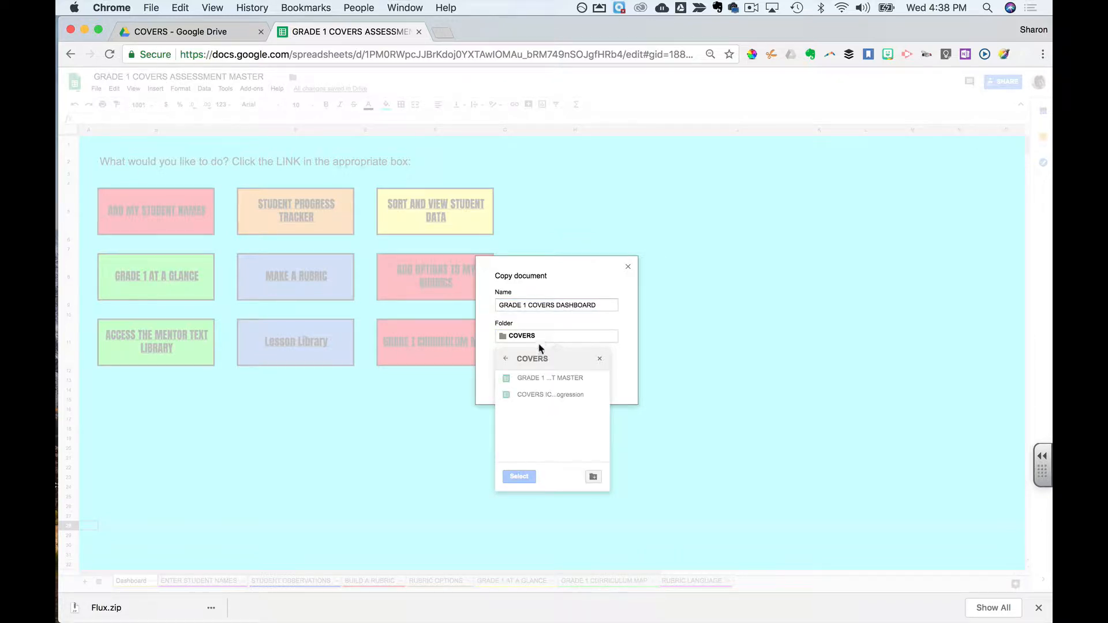
{"action": "left_click", "coordinate": [506, 359]}
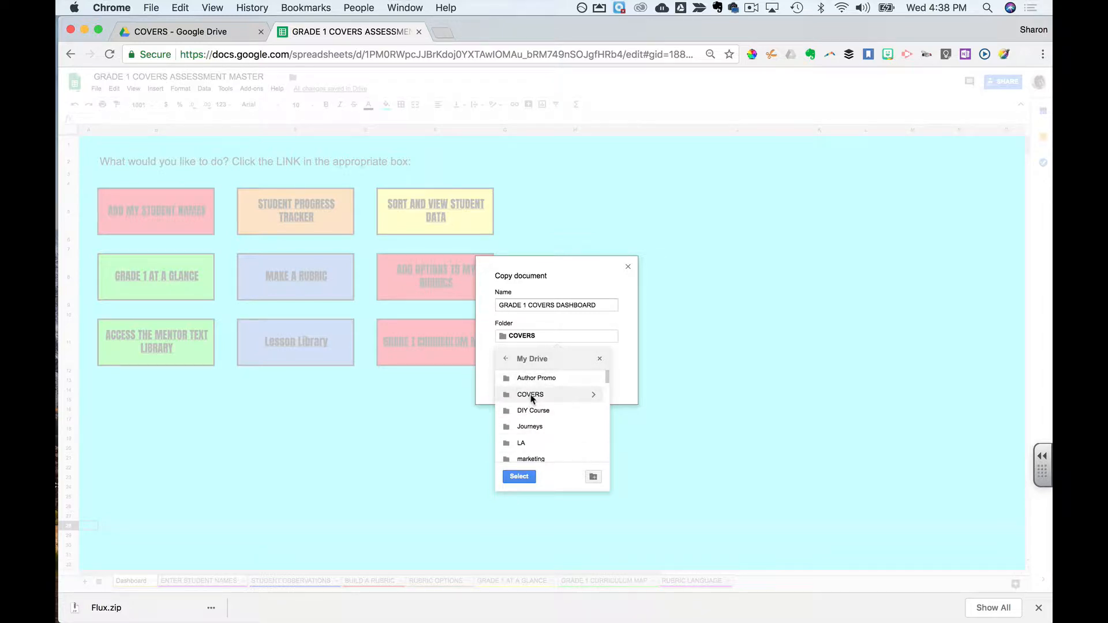
{"action": "left_click", "coordinate": [592, 478]}
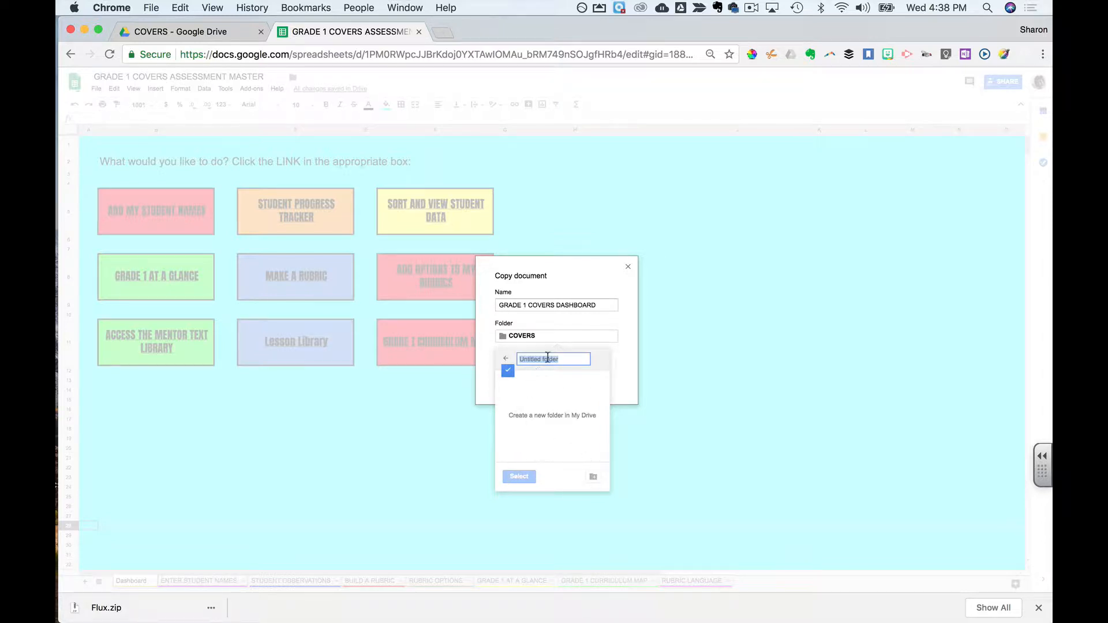
{"action": "type", "text": "COVERS DEMO"}
{"action": "left_click", "coordinate": [528, 416]}
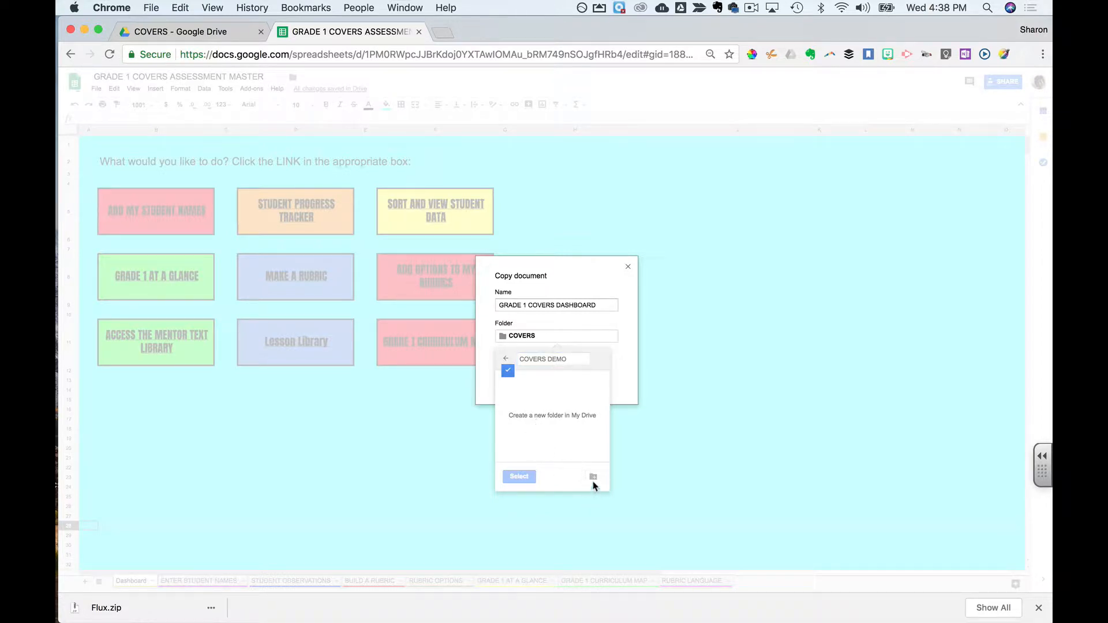
{"action": "left_click", "coordinate": [508, 370]}
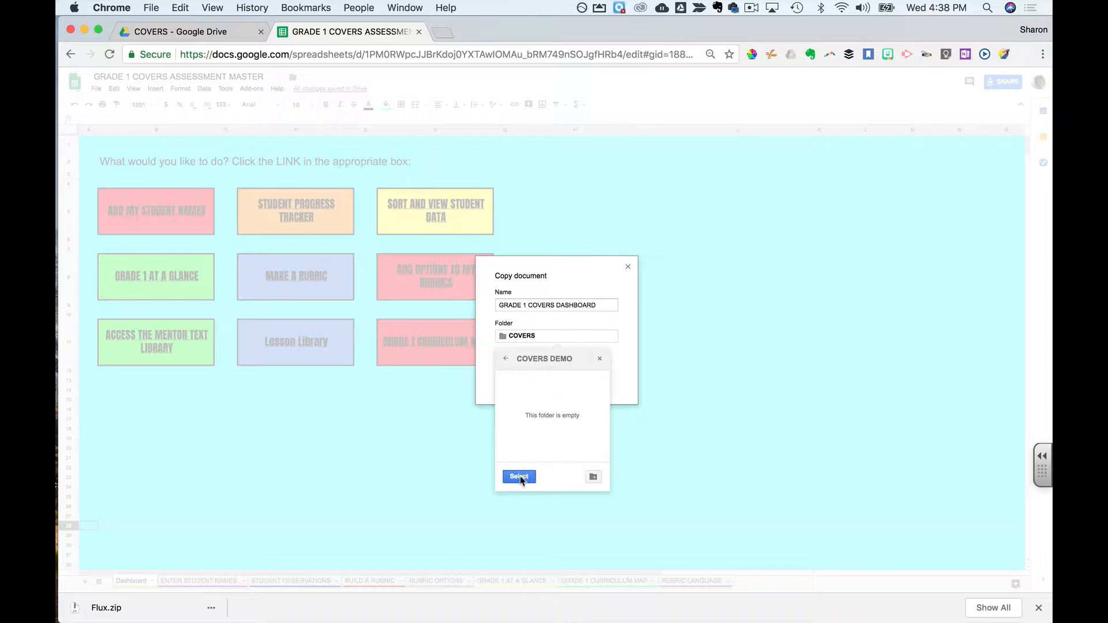
{"action": "left_click", "coordinate": [519, 477]}
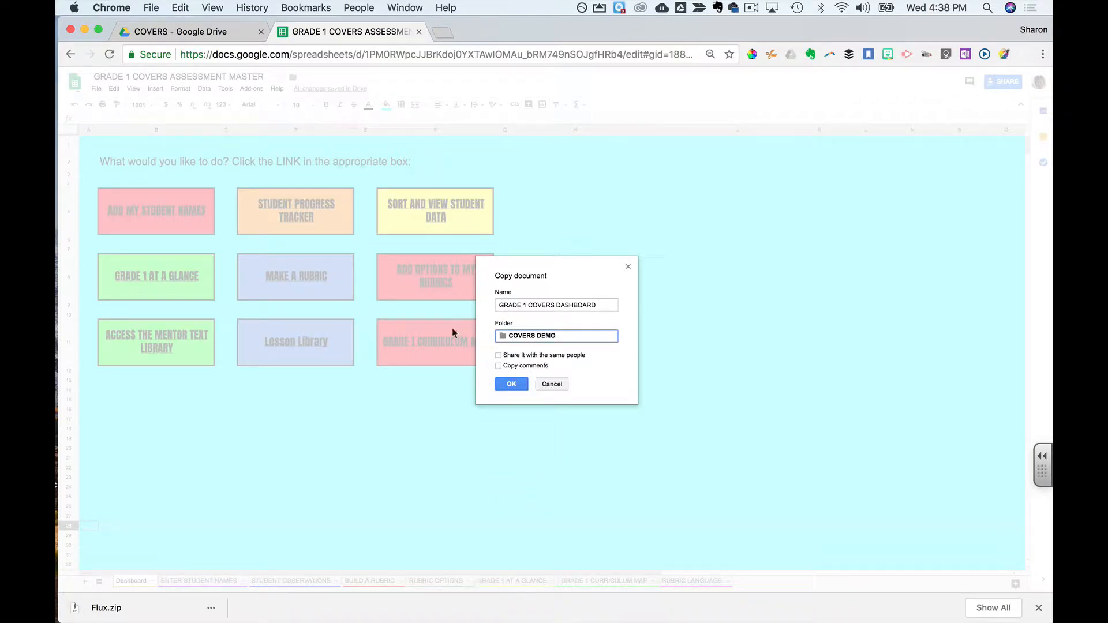
{"action": "left_click", "coordinate": [511, 386]}
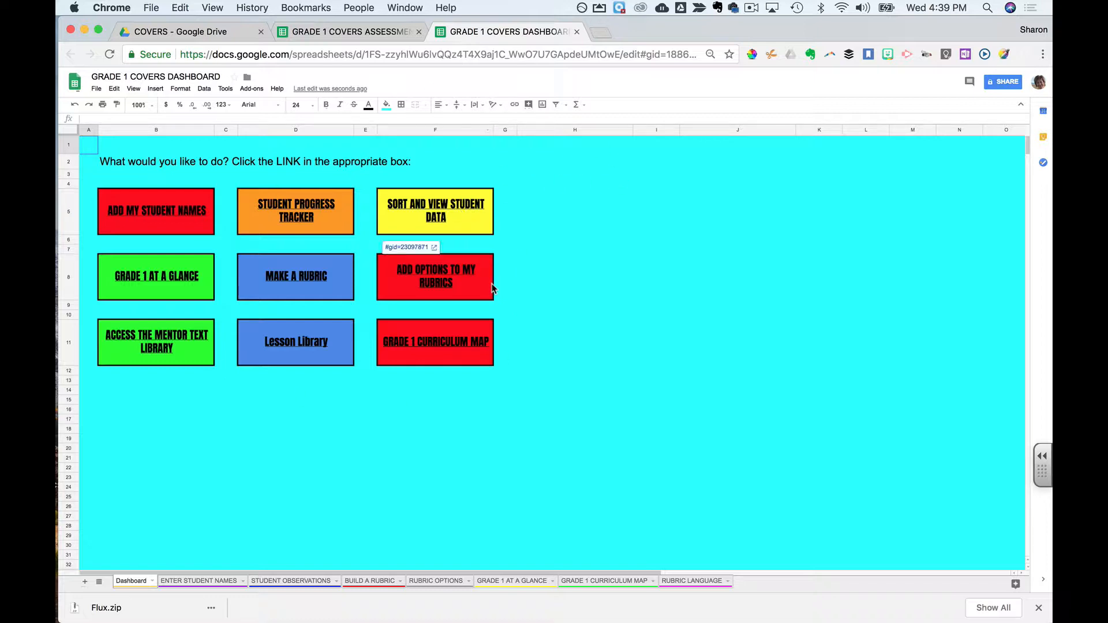
Close the original master spreadsheet and open the COVERS DEMO folder from My Drive in Google Drive
{"action": "left_click", "coordinate": [419, 33]}
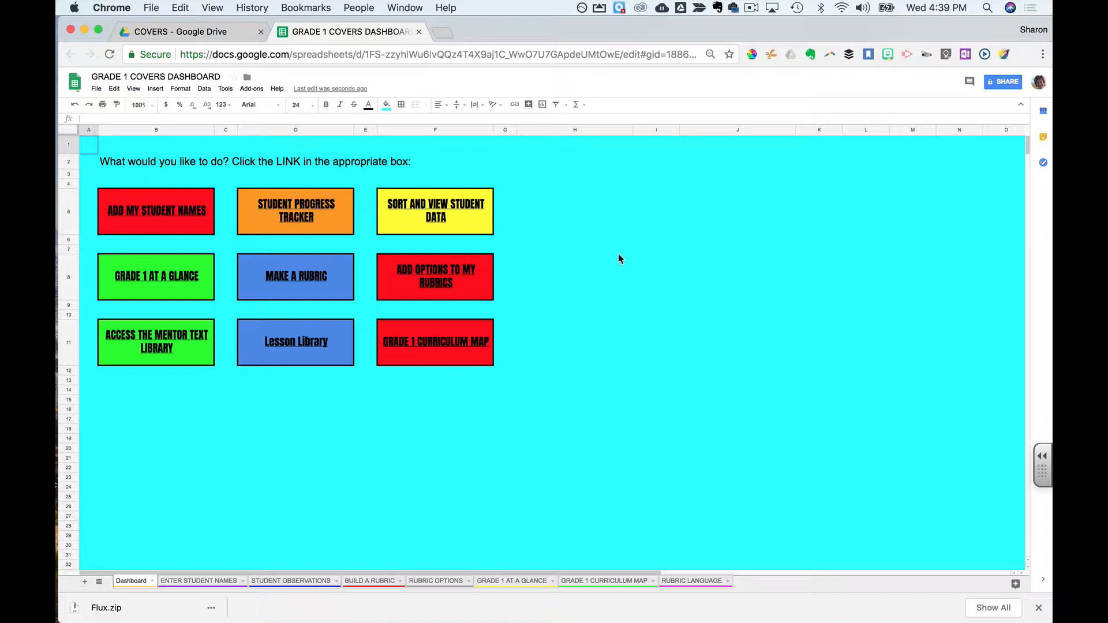
{"action": "left_click", "coordinate": [209, 34]}
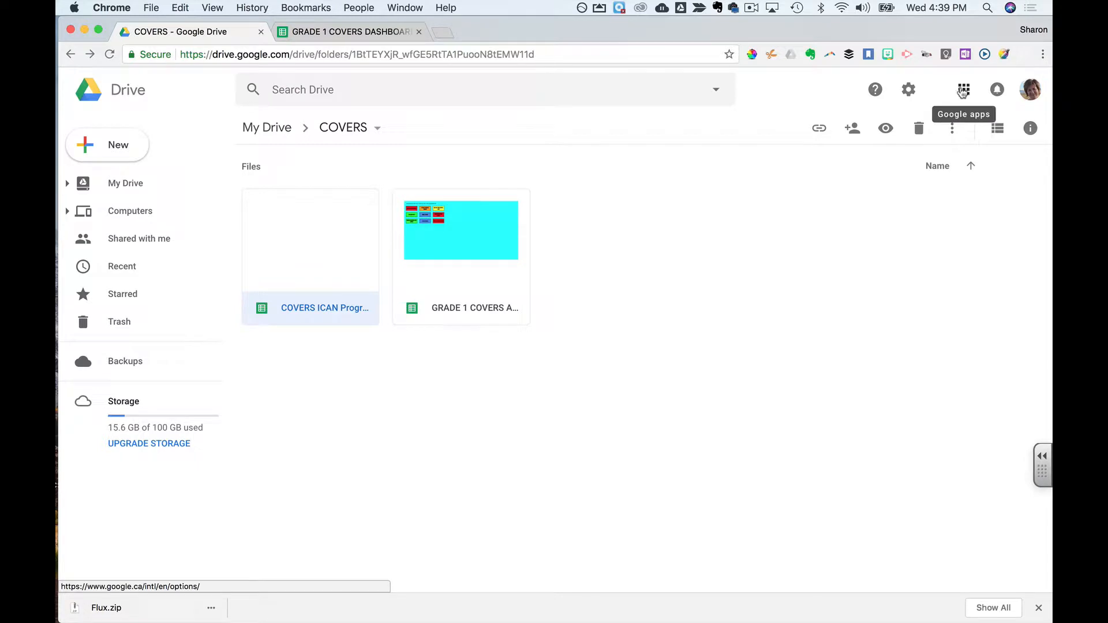
{"action": "left_click", "coordinate": [964, 91]}
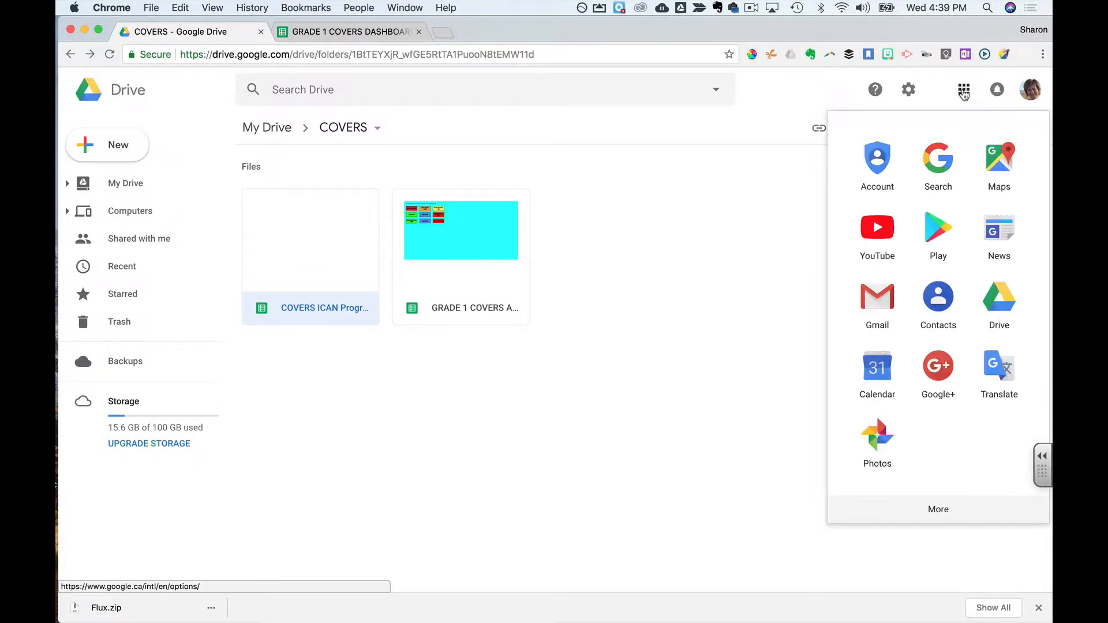
{"action": "left_click", "coordinate": [1003, 311]}
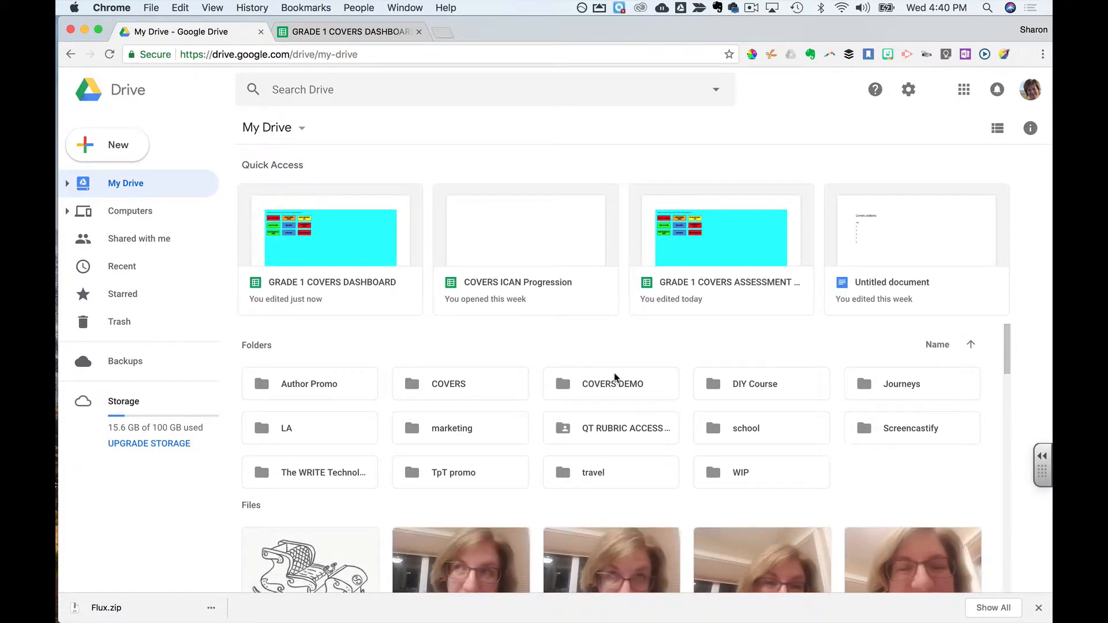
{"action": "left_click", "coordinate": [603, 388]}
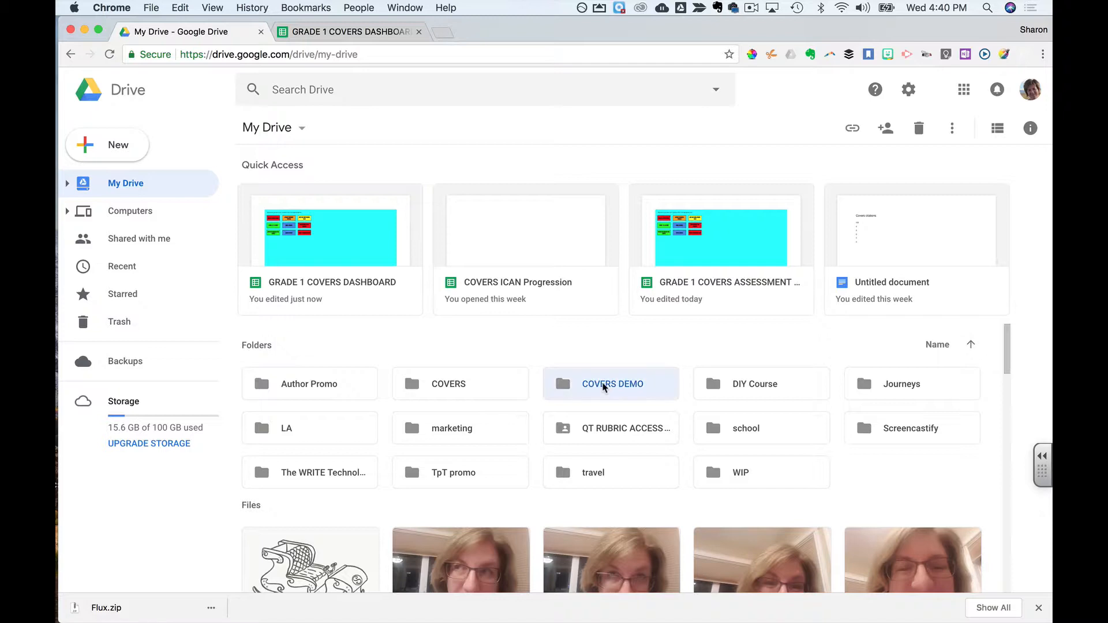
{"action": "double_click", "coordinate": [604, 386]}
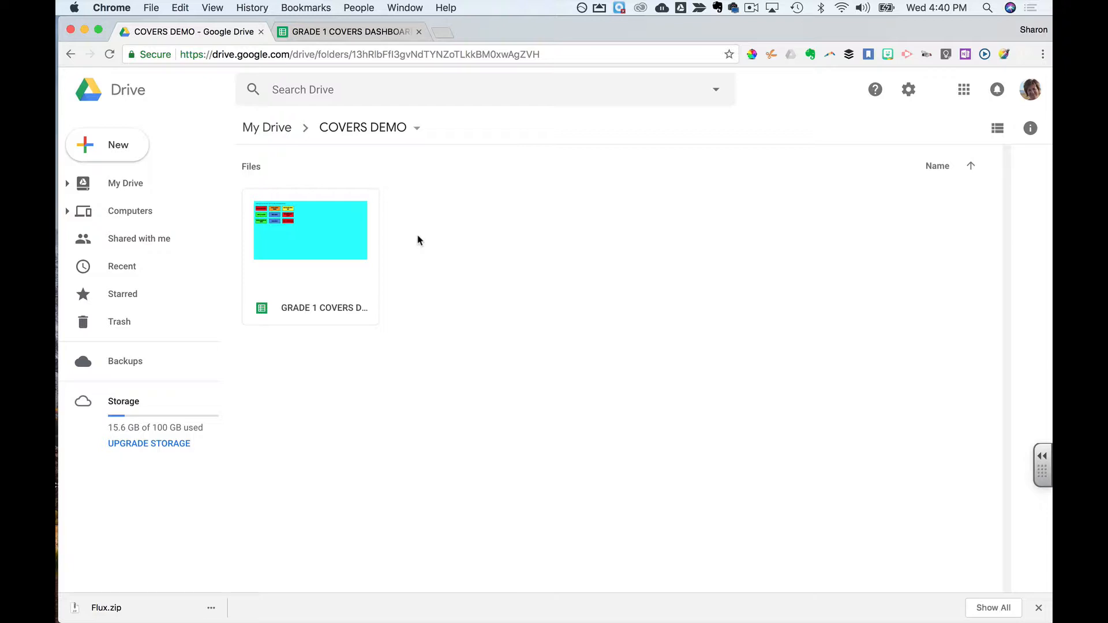
Return to the copied spreadsheet and examine the links behind the dashboard boxes for student names, progress tracking, student data and rubrics
{"action": "left_click", "coordinate": [337, 35]}
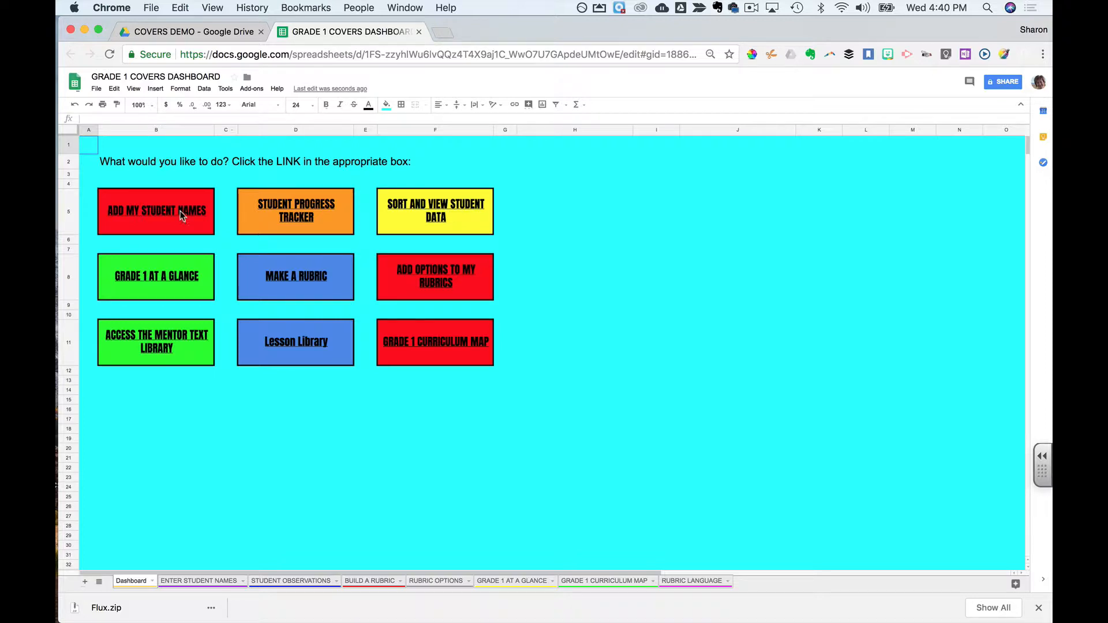
{"action": "mouse_move", "coordinate": [180, 212]}
{"action": "mouse_move", "coordinate": [147, 211]}
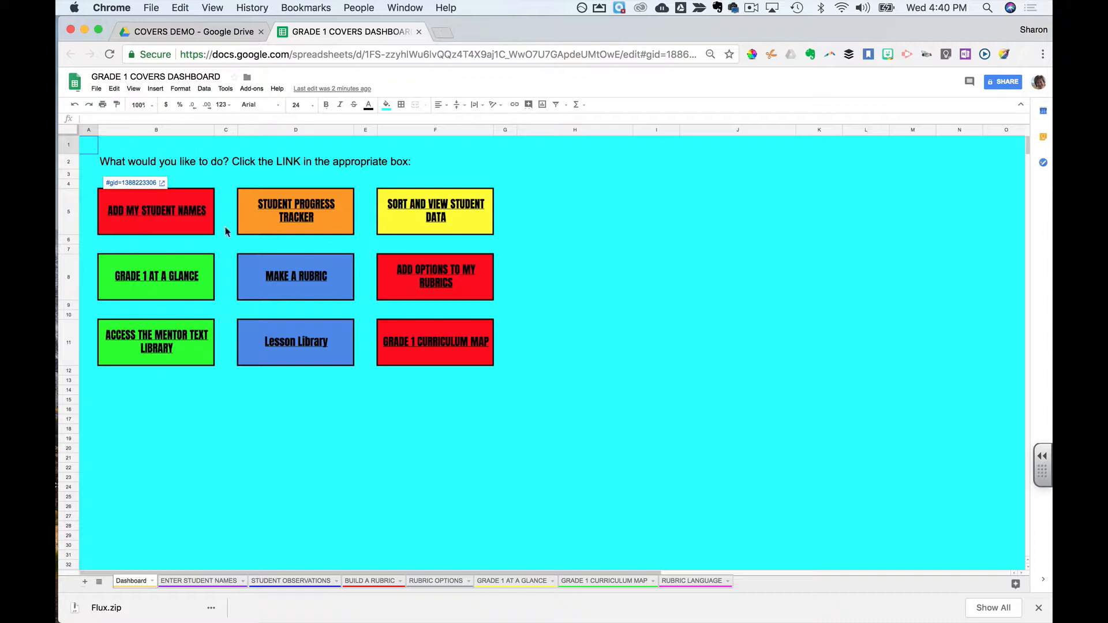
{"action": "left_click", "coordinate": [318, 218]}
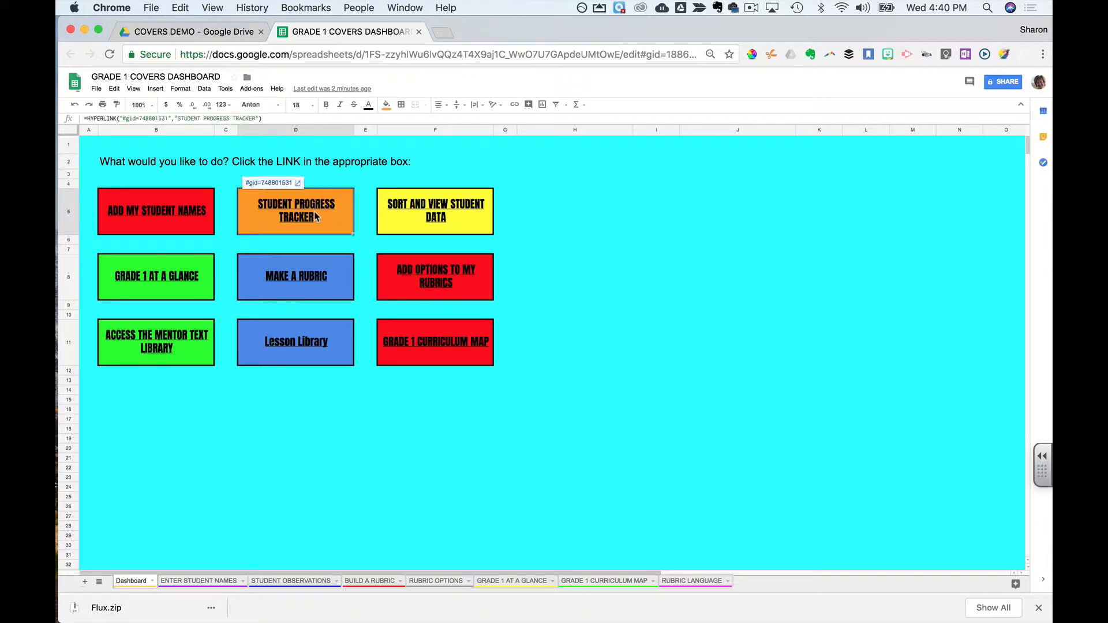
{"action": "left_click", "coordinate": [436, 208]}
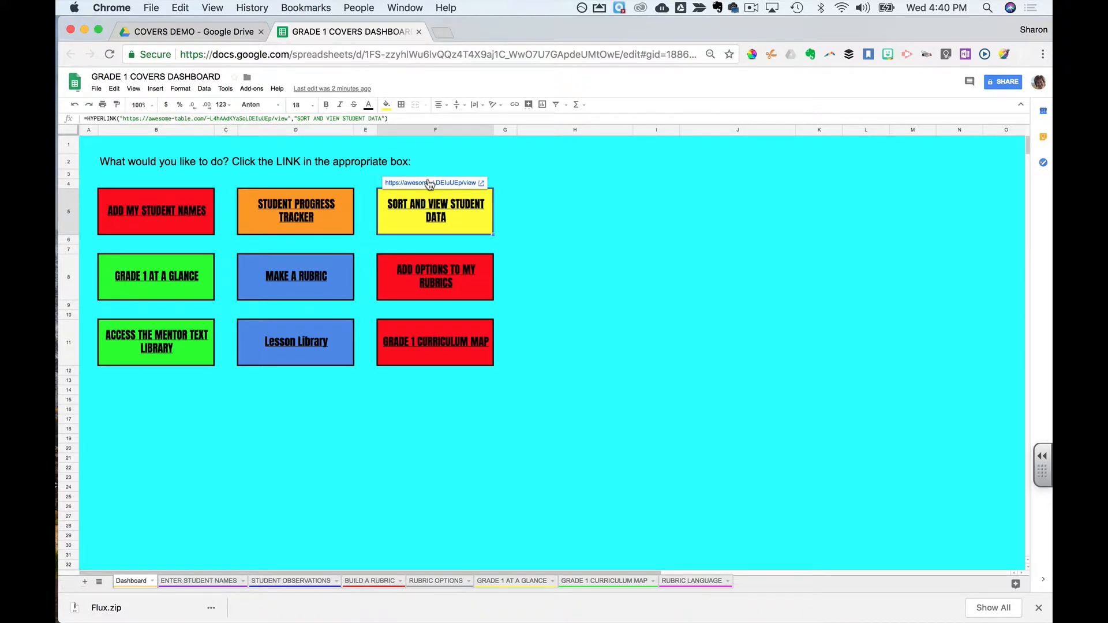
{"action": "left_click", "coordinate": [319, 280]}
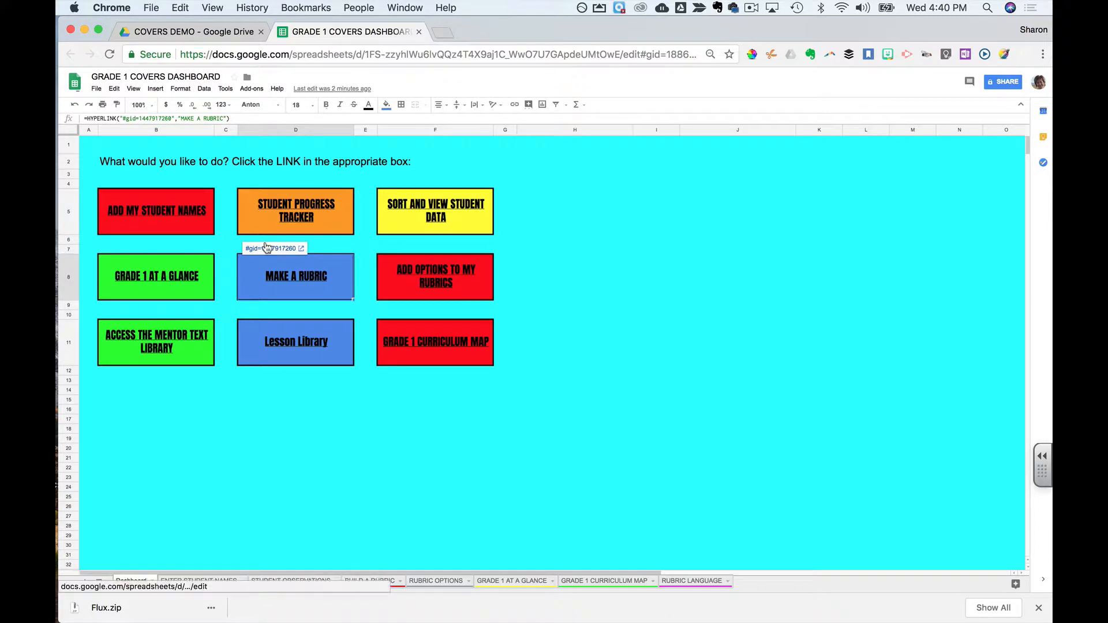
{"action": "left_click", "coordinate": [424, 278]}
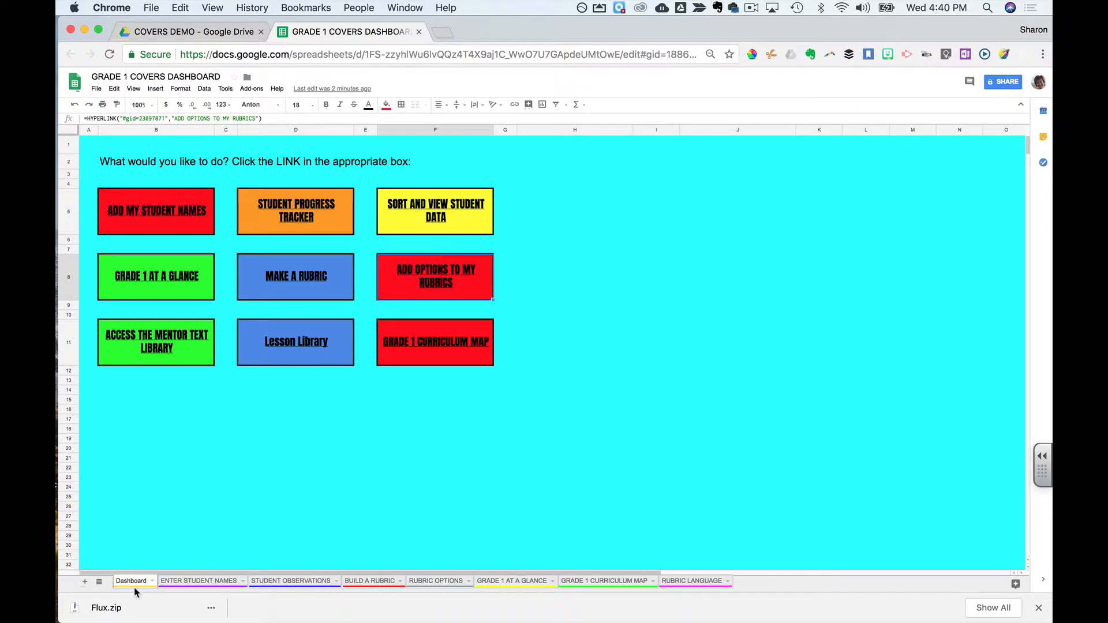
Look through the ENTER STUDENT NAMES, STUDENT OBSERVATIONS, BUILD A RUBRIC and RUBRIC OPTIONS sheets, and return to the Dashboard sheet
{"action": "left_click", "coordinate": [197, 582]}
{"action": "left_click", "coordinate": [277, 583]}
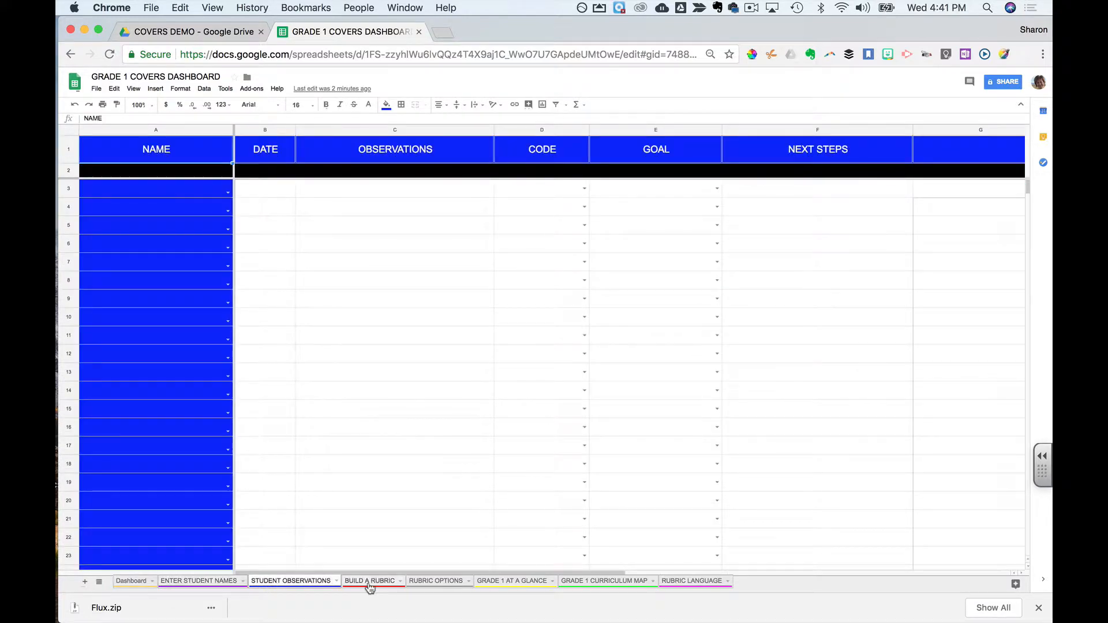
{"action": "left_click", "coordinate": [375, 583]}
{"action": "left_click", "coordinate": [436, 581]}
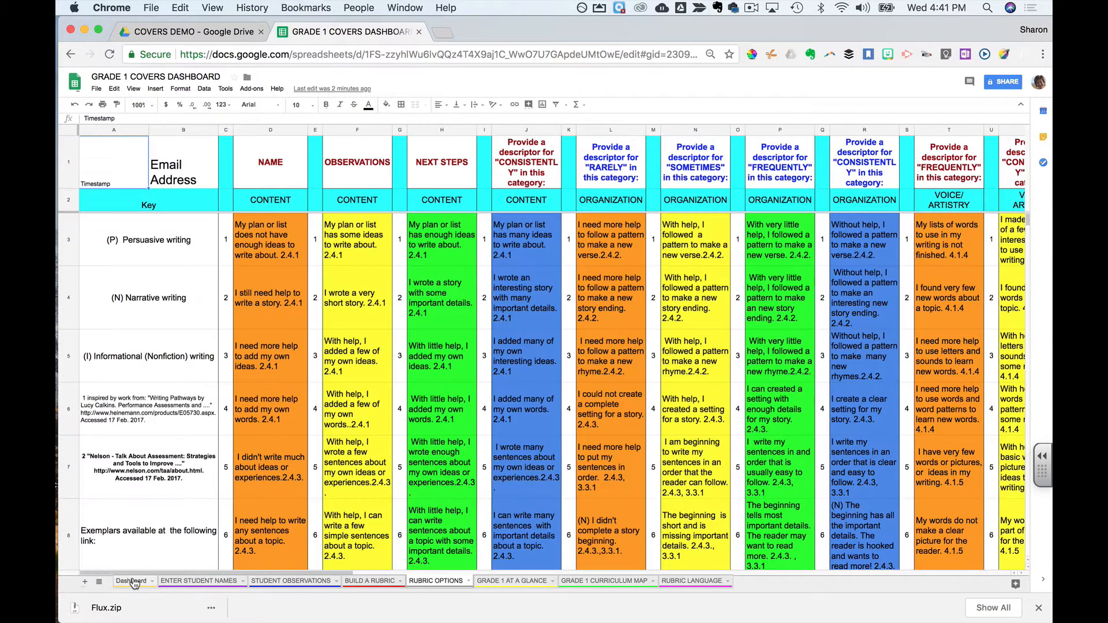
{"action": "left_click", "coordinate": [131, 581]}
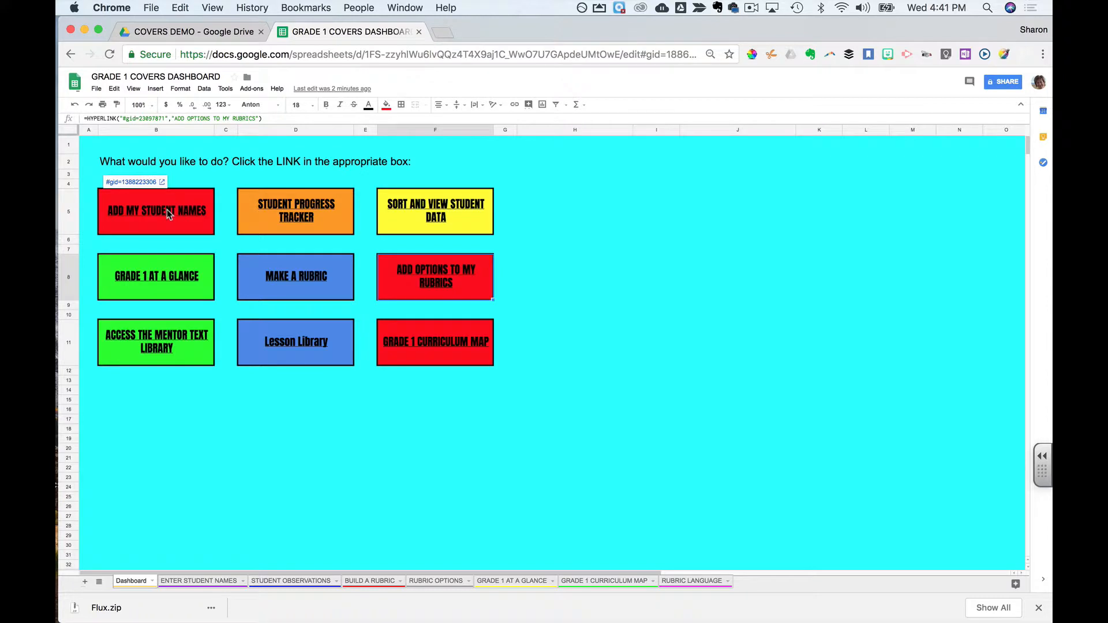
Follow the ADD MY STUDENT NAMES link and replace the Student 1 placeholder in A2 with a student's first name
{"action": "left_click", "coordinate": [145, 182]}
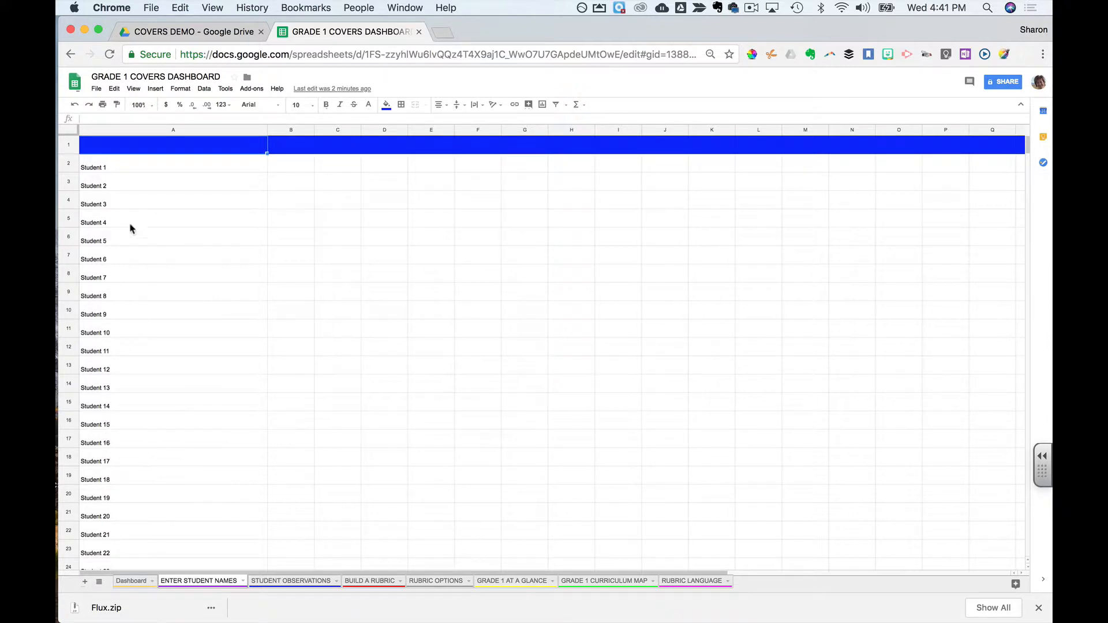
{"action": "double_click", "coordinate": [121, 171]}
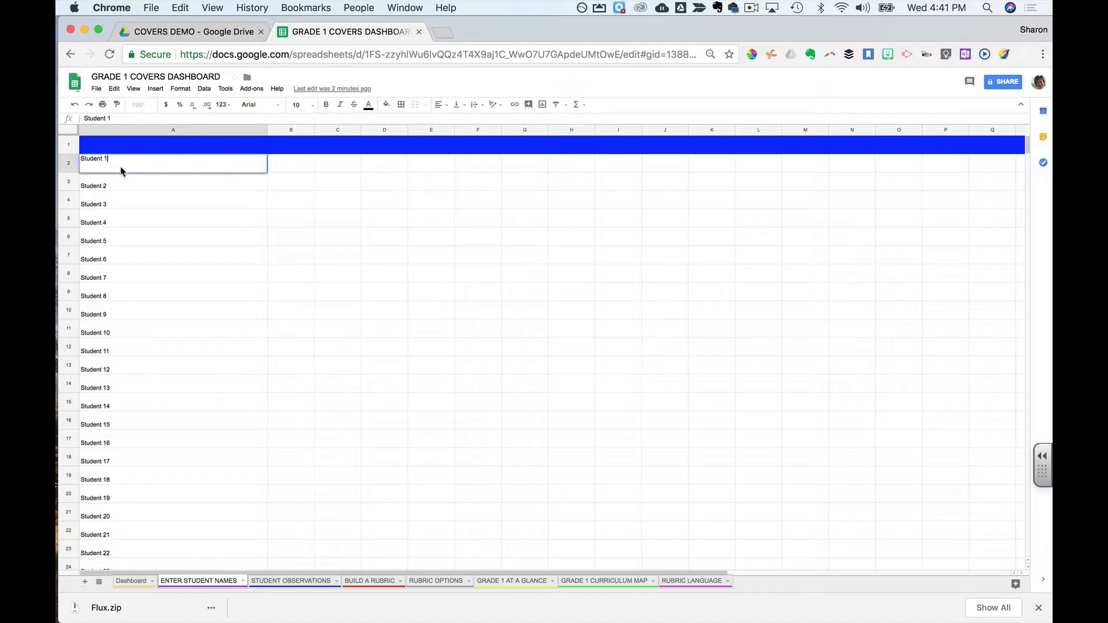
{"action": "left_click", "coordinate": [109, 151]}
{"action": "left_click", "coordinate": [116, 171]}
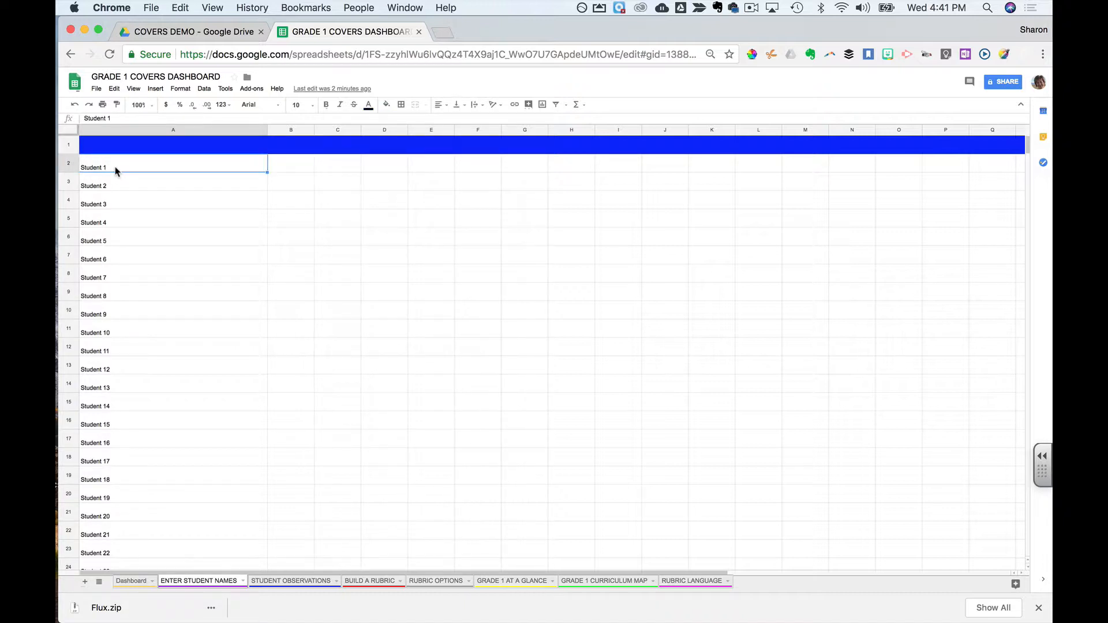
{"action": "double_click", "coordinate": [116, 170]}
{"action": "left_click_drag", "start_coordinate": [116, 170], "coordinate": [67, 163]}
{"action": "type", "text": "MARY"}
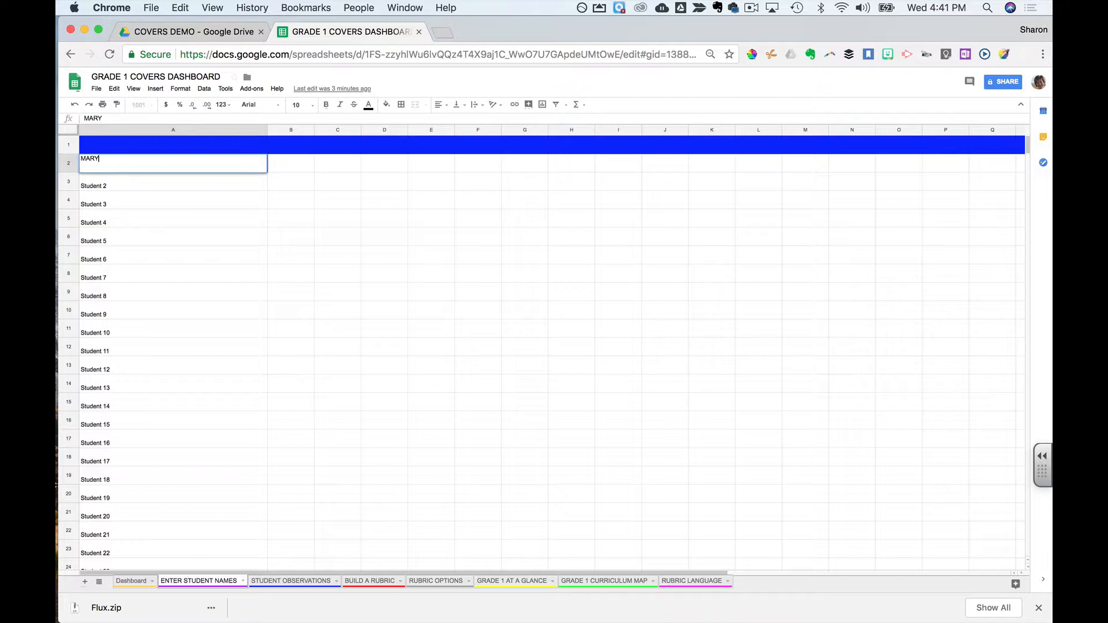
Replace the Student 2 placeholder in A3 with the second student's first name
{"action": "double_click", "coordinate": [116, 185]}
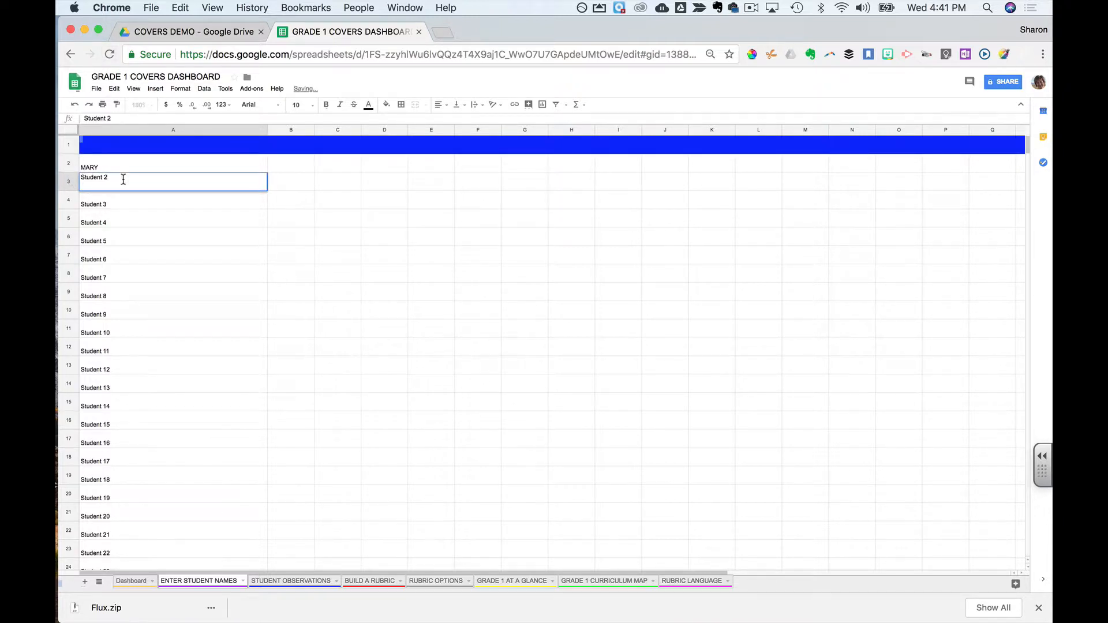
{"action": "left_click_drag", "start_coordinate": [121, 178], "coordinate": [70, 179]}
{"action": "type", "text": "AHMED"}
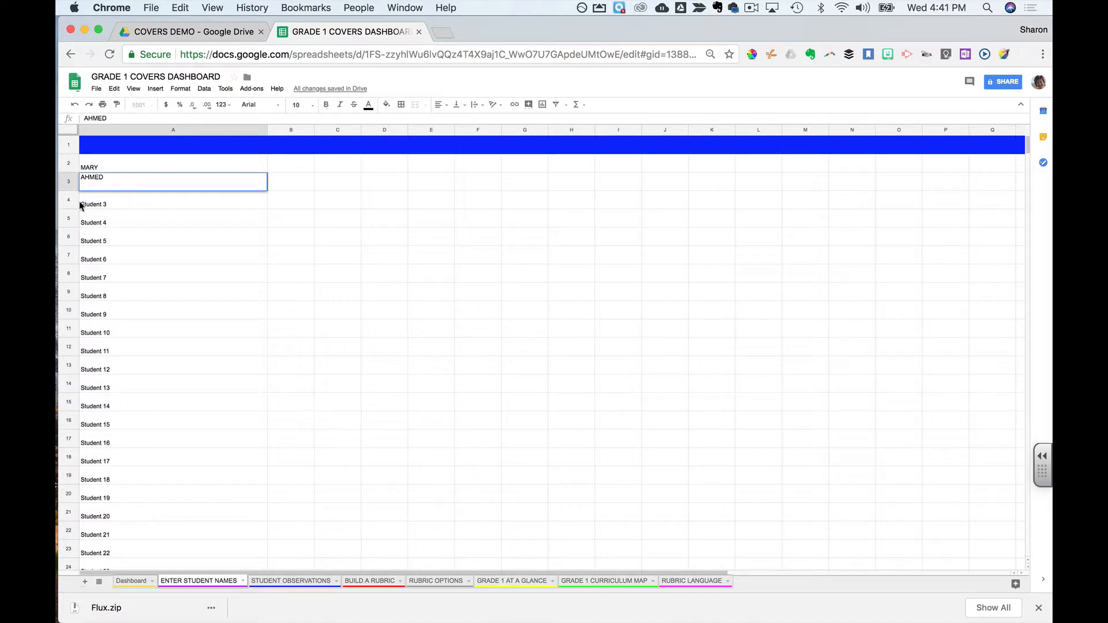
{"action": "key", "text": "Return"}
Replace the Student 3 placeholder in A4 with the third student's first name
{"action": "double_click", "coordinate": [109, 208]}
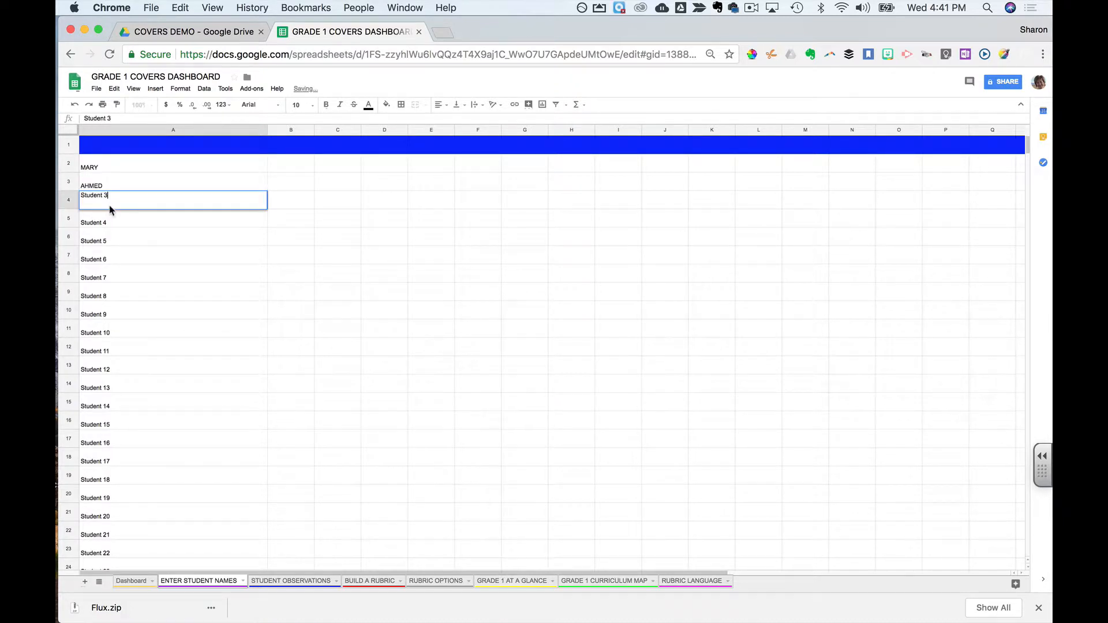
{"action": "left_click_drag", "start_coordinate": [118, 195], "coordinate": [58, 191]}
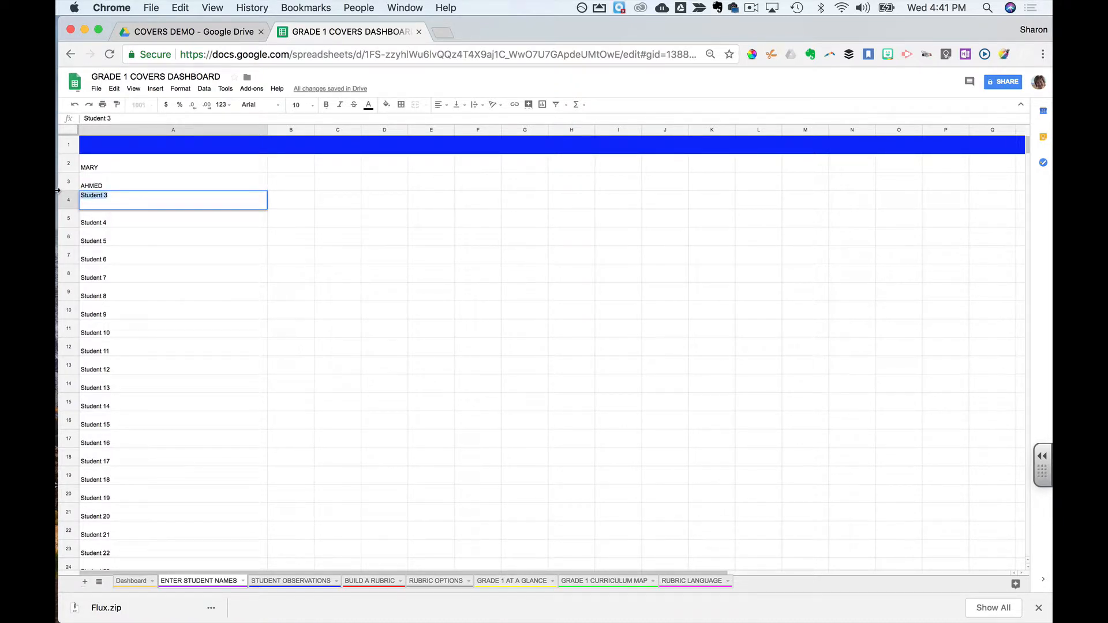
{"action": "type", "text": "JHO"}
{"action": "key", "text": "BackSpace"}
{"action": "key", "text": "BackSpace"}
{"action": "type", "text": "OH"}
Replace the Student 4 placeholder in A5 with the fourth student's first name
{"action": "left_click", "coordinate": [98, 227]}
{"action": "double_click", "coordinate": [98, 226]}
{"action": "left_click_drag", "start_coordinate": [116, 214], "coordinate": [71, 216]}
{"action": "type", "text": "KEI"}
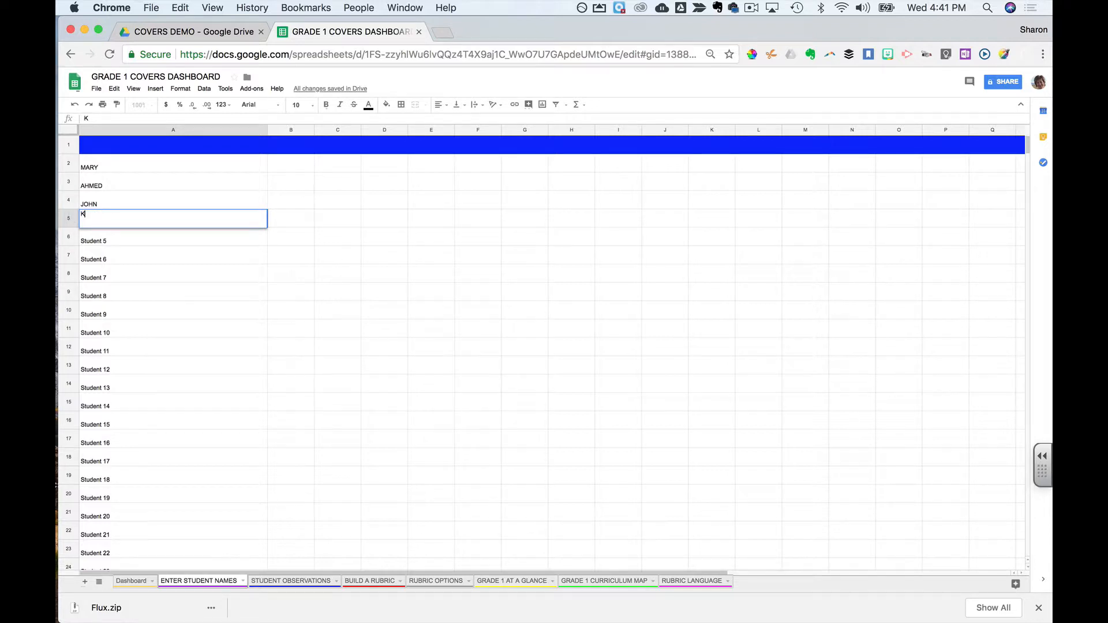
{"action": "key", "text": "BackSpace"}
{"action": "type", "text": "YLE"}
{"action": "left_click", "coordinate": [133, 240]}
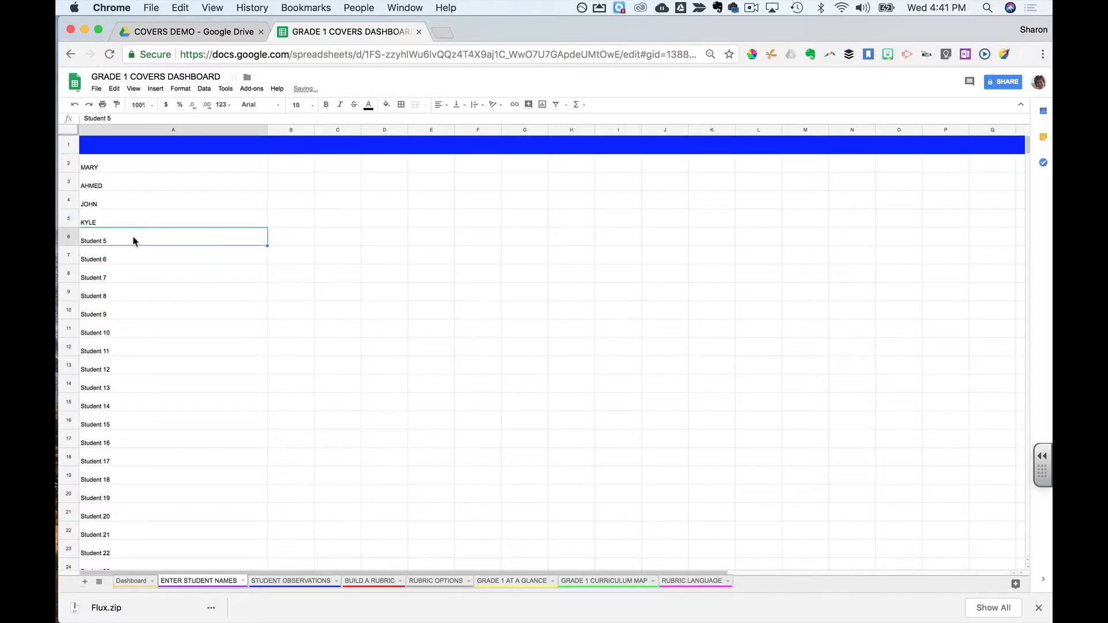
Replace the Student 5 placeholder in A6 with the fifth student's first name
{"action": "double_click", "coordinate": [113, 242]}
{"action": "left_click_drag", "start_coordinate": [112, 243], "coordinate": [67, 237]}
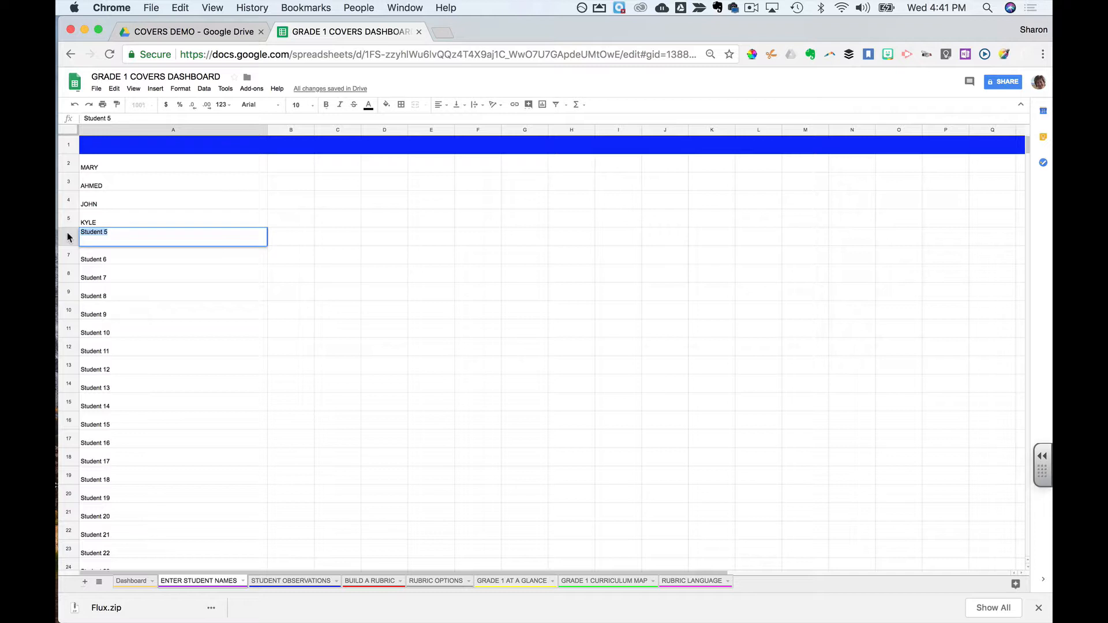
{"action": "type", "text": "SAH"}
{"action": "type", "text": "H"}
{"action": "left_click", "coordinate": [159, 260]}
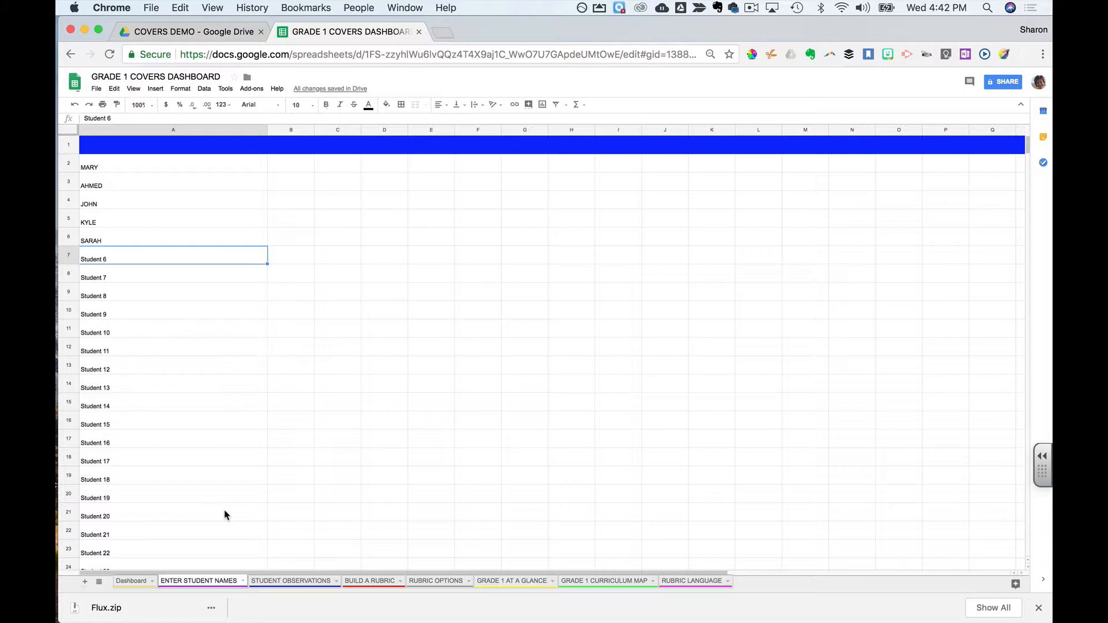
Return to the Dashboard sheet and follow the STUDENT PROGRESS TRACKER link
{"action": "left_click", "coordinate": [137, 583]}
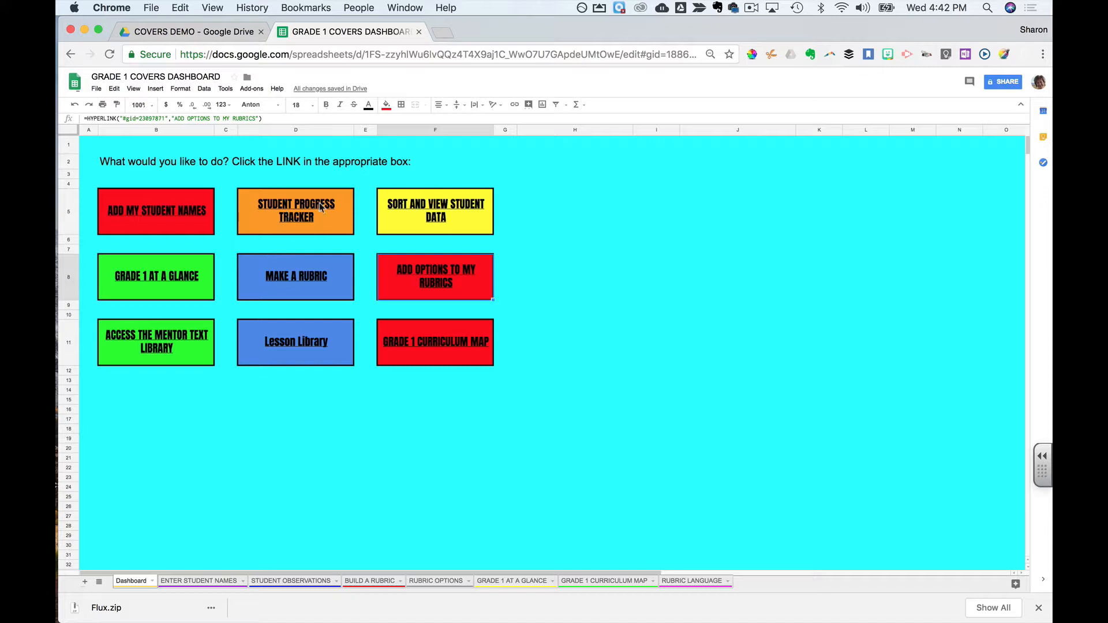
{"action": "mouse_move", "coordinate": [288, 219]}
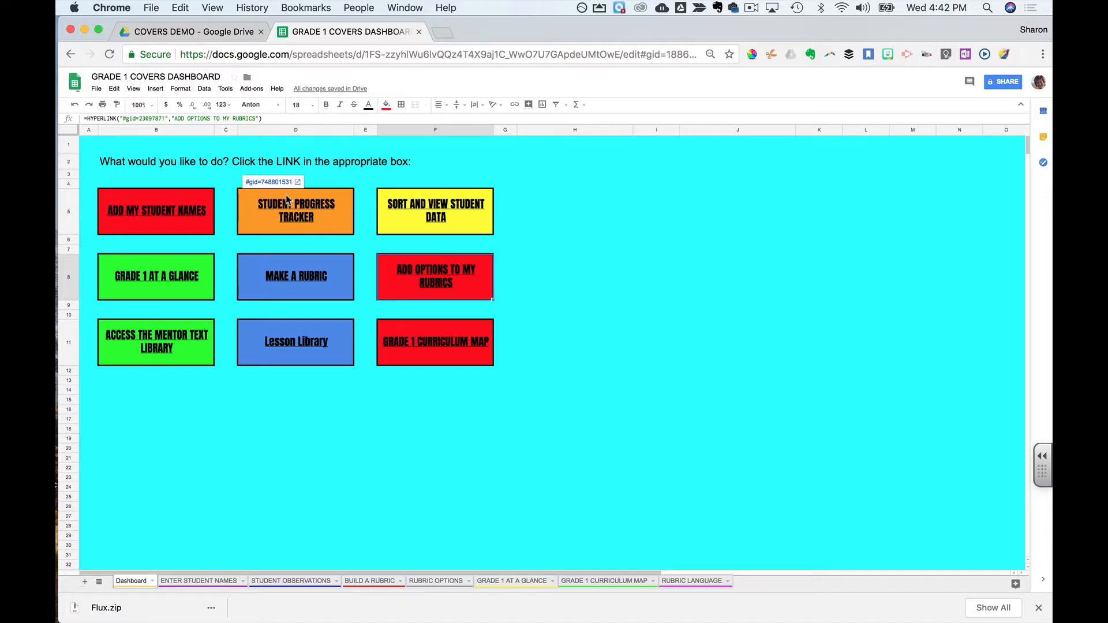
{"action": "left_click", "coordinate": [269, 183]}
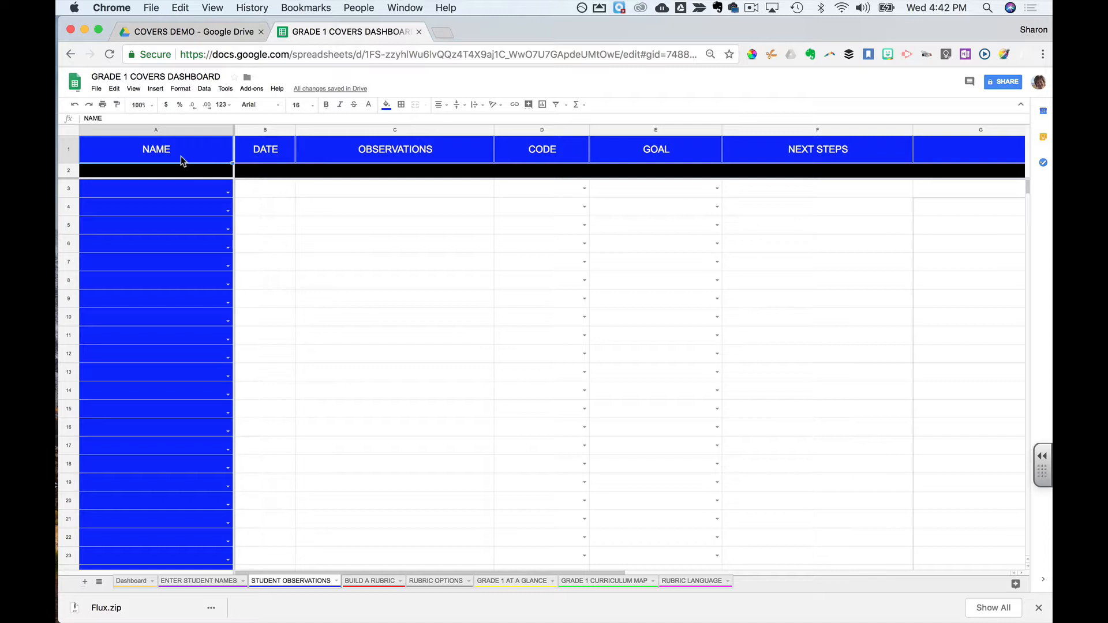
Start an observation record in row 3 with the first listed student's name and the date 2018-09-12
{"action": "left_click", "coordinate": [228, 195]}
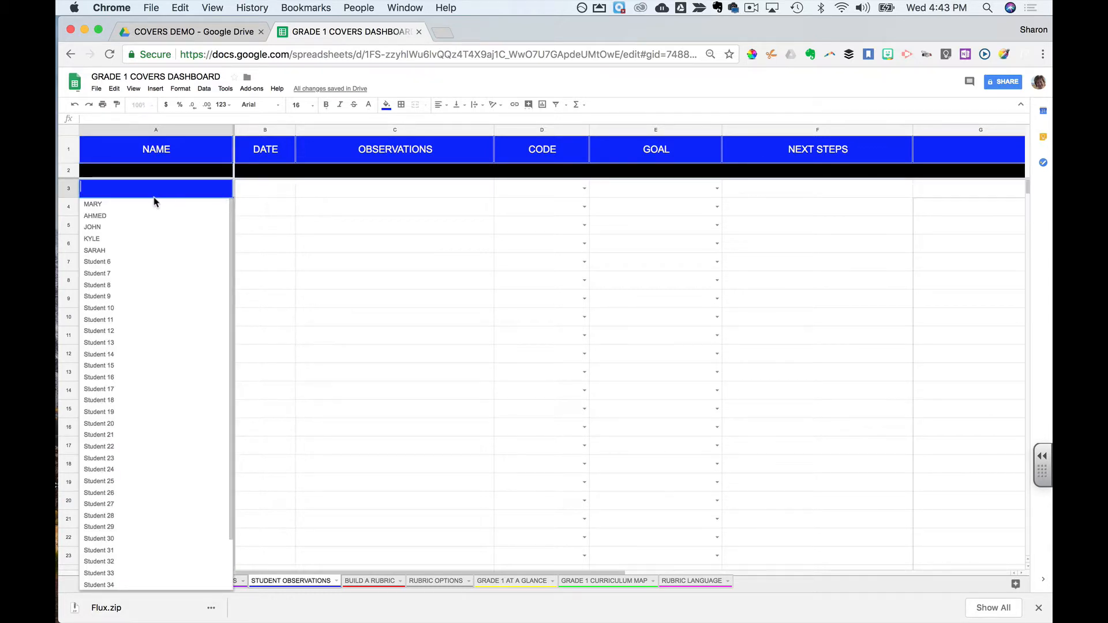
{"action": "left_click", "coordinate": [93, 204]}
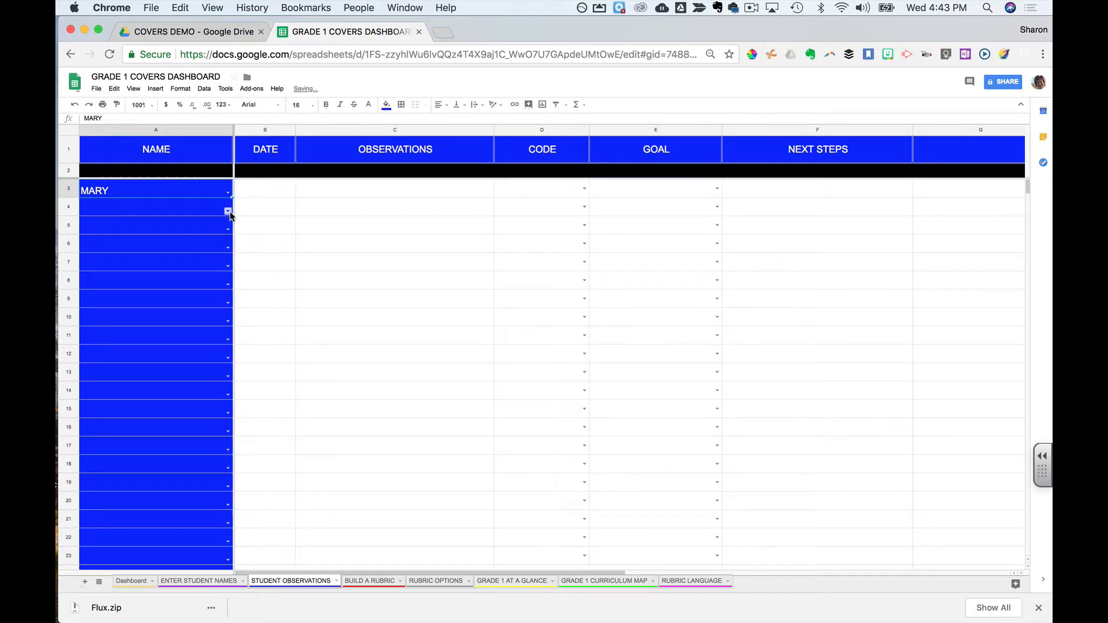
{"action": "double_click", "coordinate": [275, 190]}
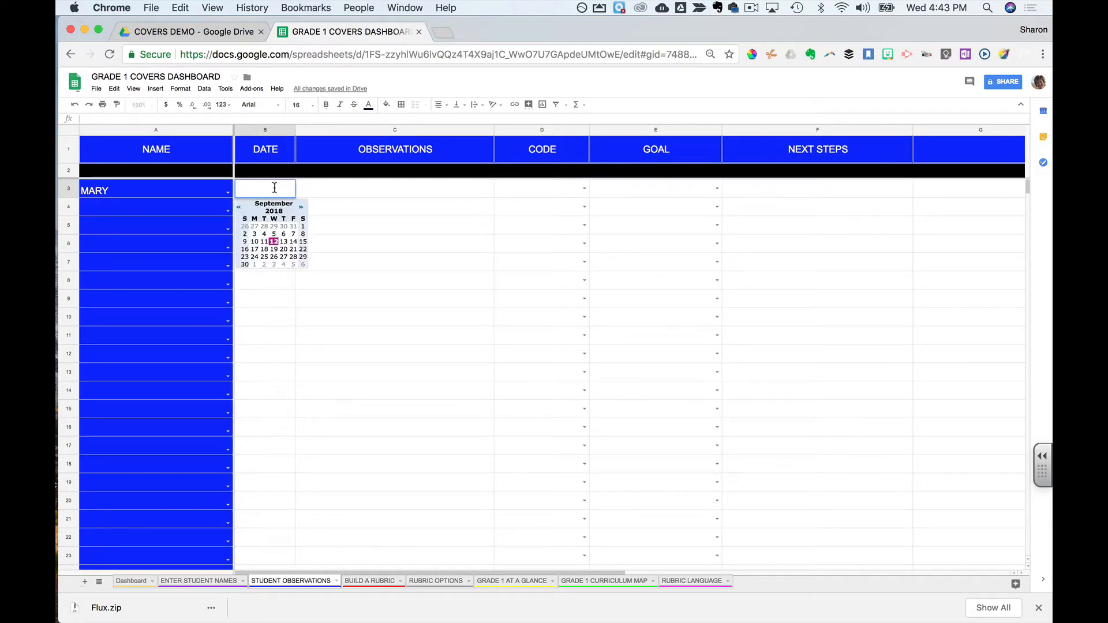
{"action": "left_click", "coordinate": [275, 241]}
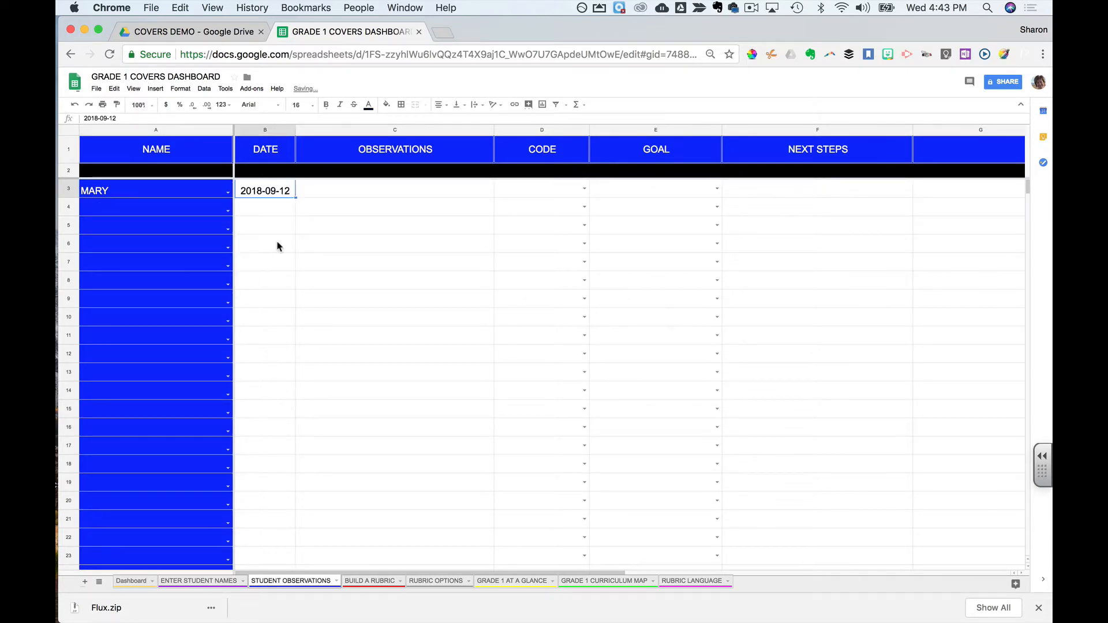
Enter "Creates interesting characters. W/o dialogue." as the observation in C3
{"action": "left_click", "coordinate": [373, 190]}
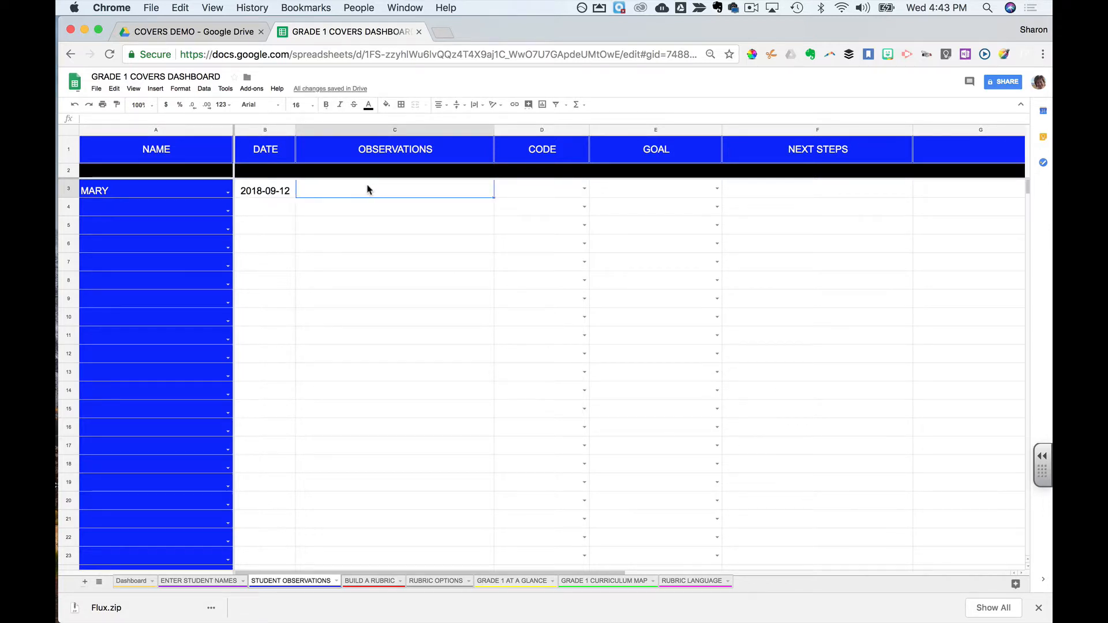
{"action": "double_click", "coordinate": [367, 188]}
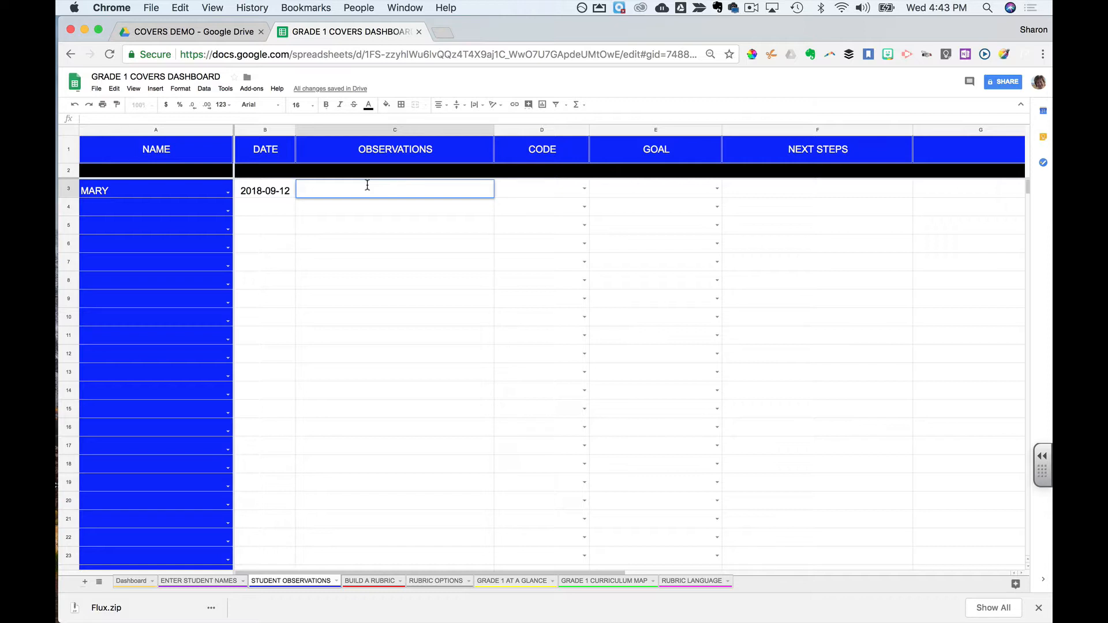
{"action": "type", "text": "CRE"}
{"action": "type", "text": "st"}
{"action": "type", "text": "tes inters"}
{"action": "type", "text": "esting "}
{"action": "type", "text": "chara"}
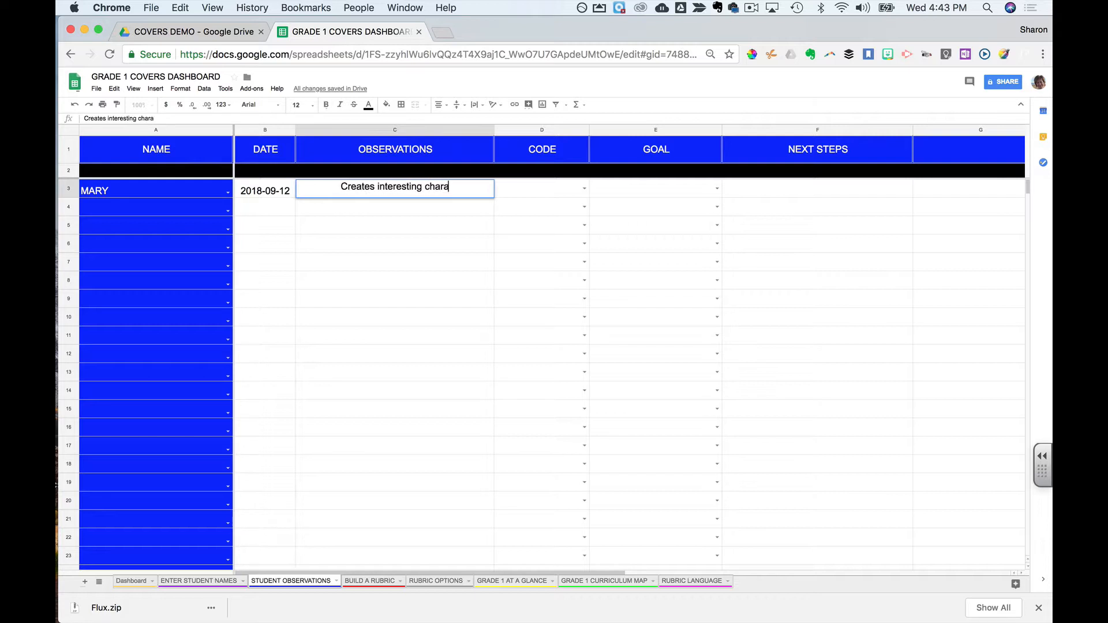
{"action": "type", "text": "cters. "}
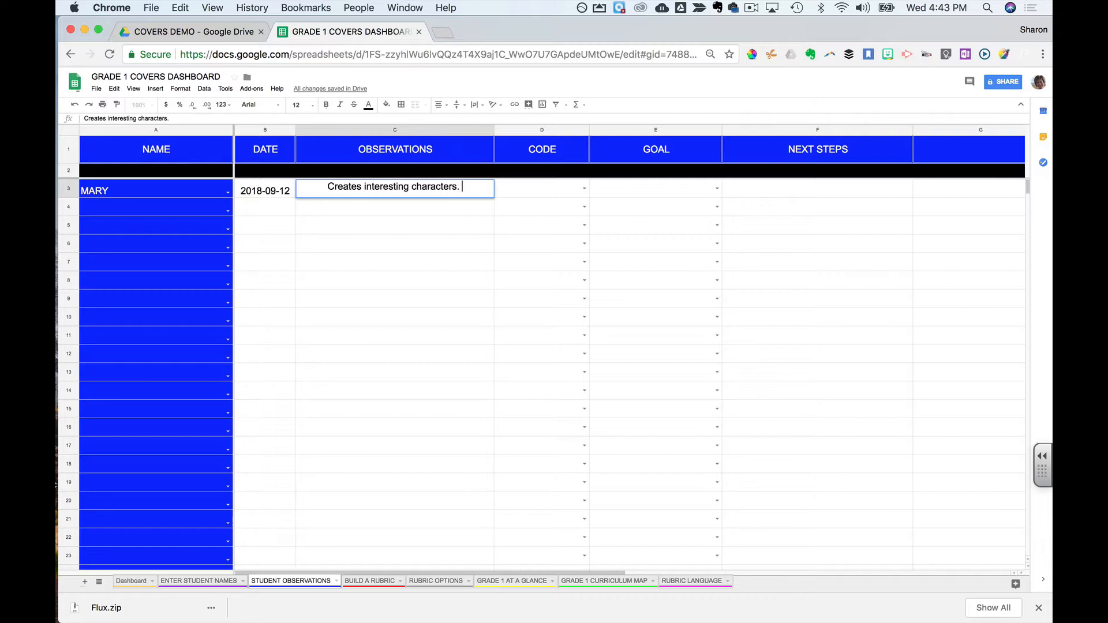
{"action": "type", "text": "W"}
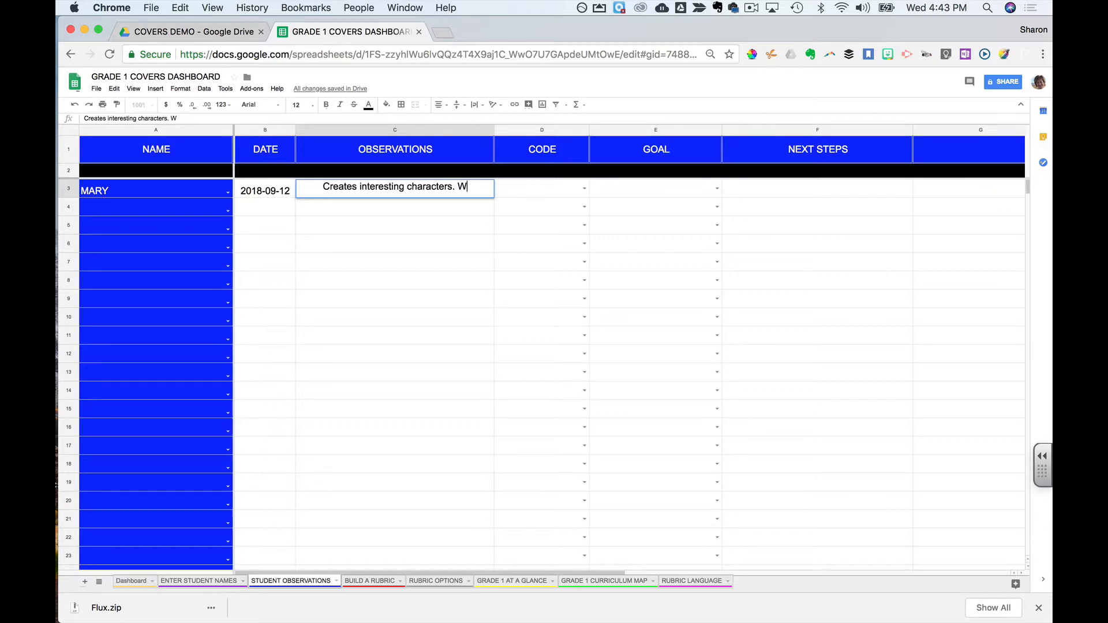
{"action": "type", "text": "/"}
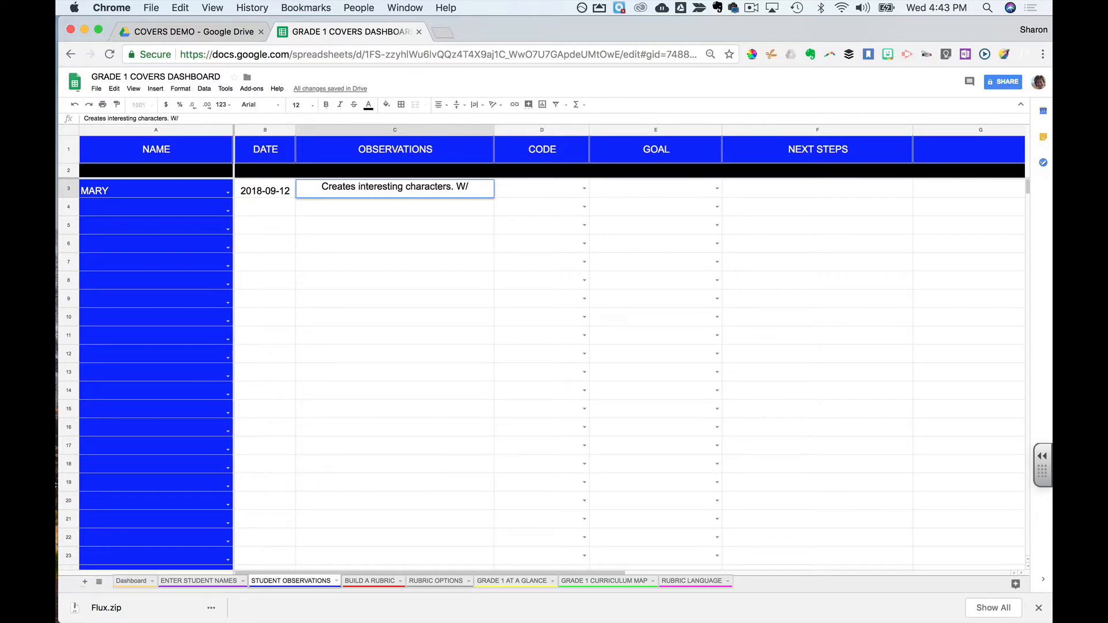
{"action": "type", "text": "o"}
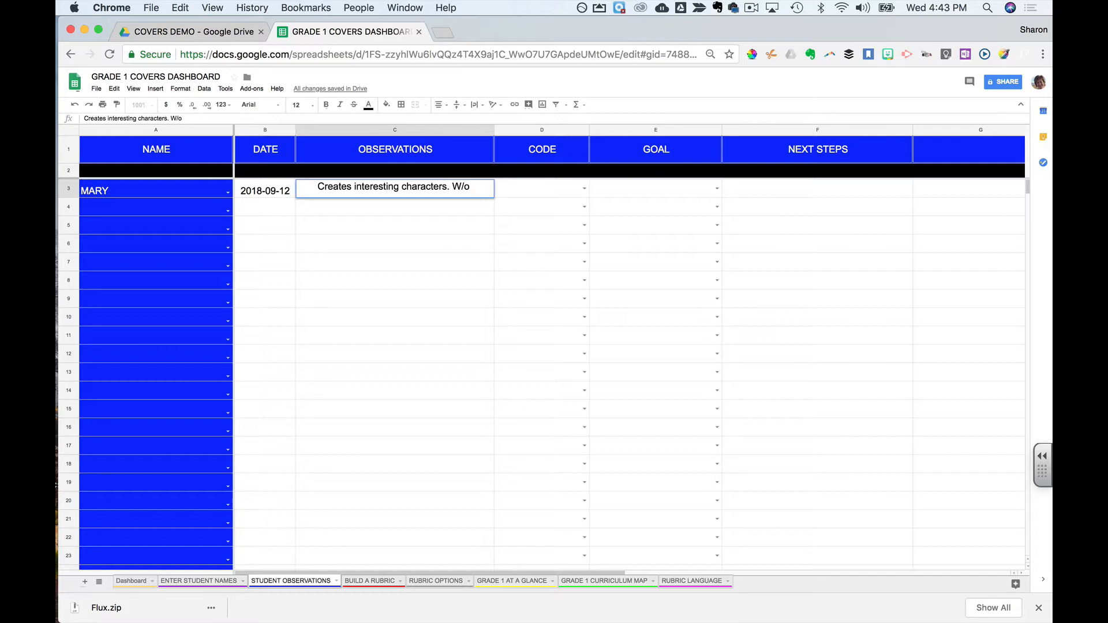
{"action": "type", "text": "diali"}
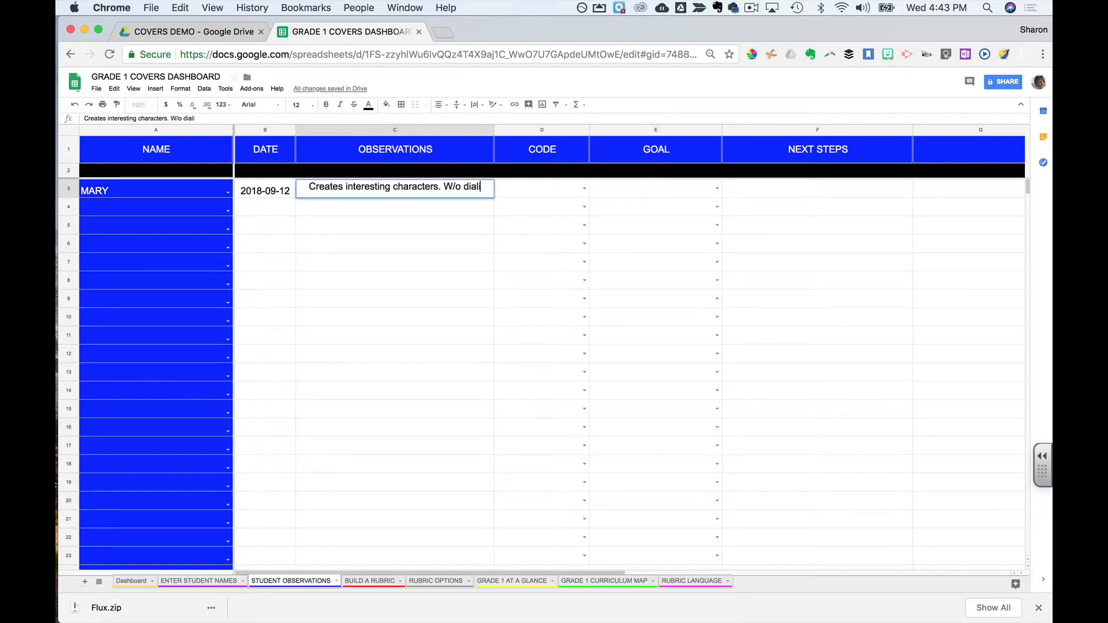
{"action": "key", "text": "BackSpace"}
{"action": "type", "text": "ogue."}
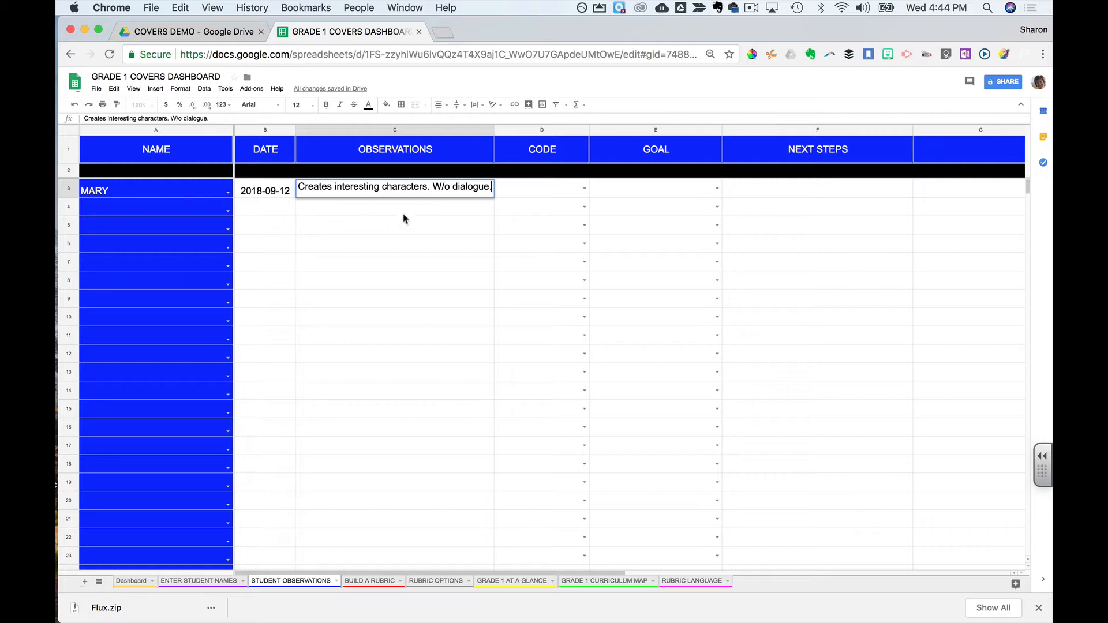
Set row 3's code to CONTENT and its goal to "I can create a simple story with characters and events. NC (PK)"
{"action": "left_click", "coordinate": [583, 187]}
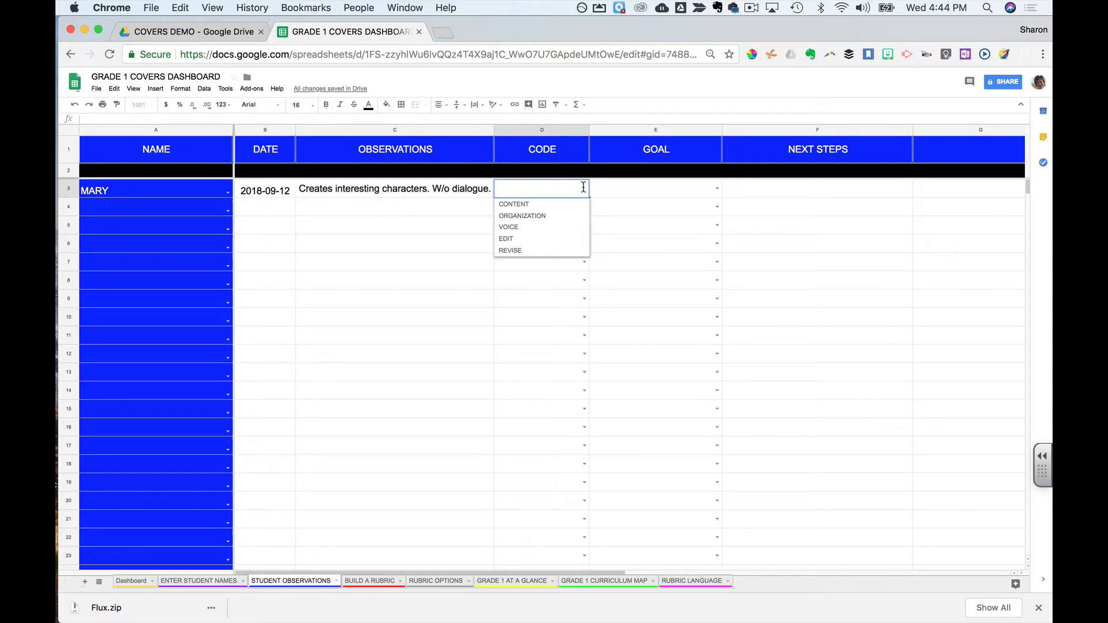
{"action": "left_click", "coordinate": [562, 205]}
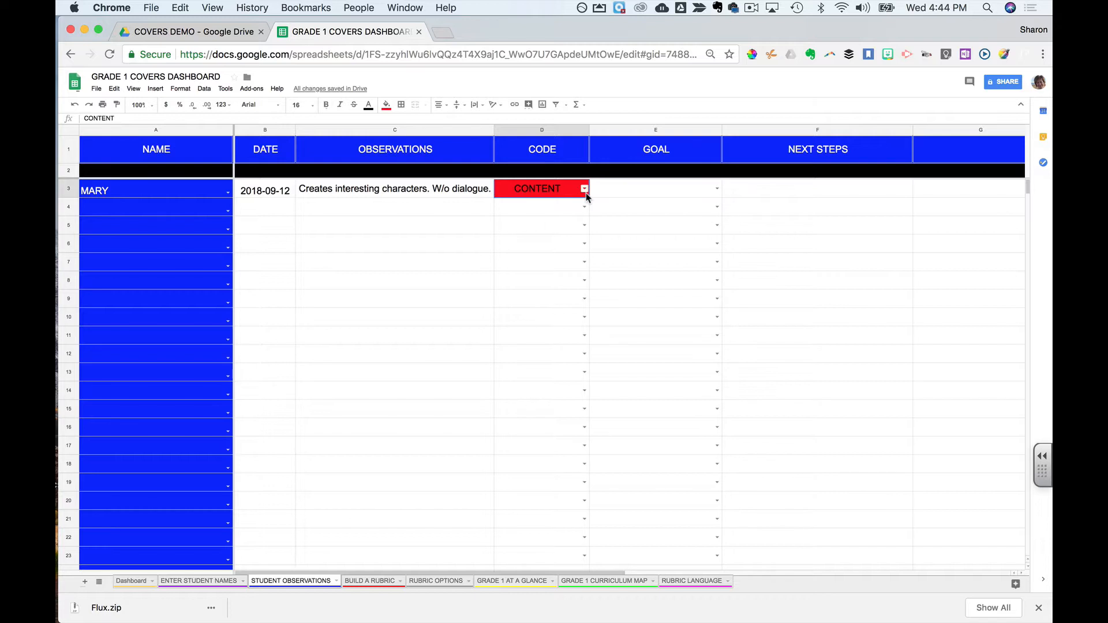
{"action": "left_click", "coordinate": [716, 189]}
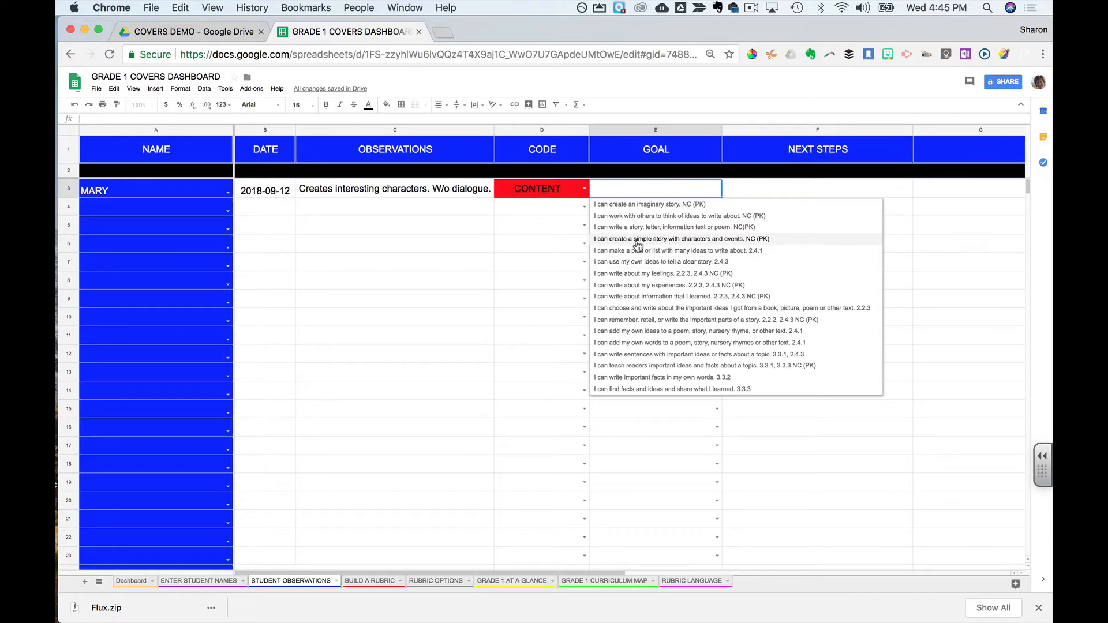
{"action": "left_click", "coordinate": [681, 239]}
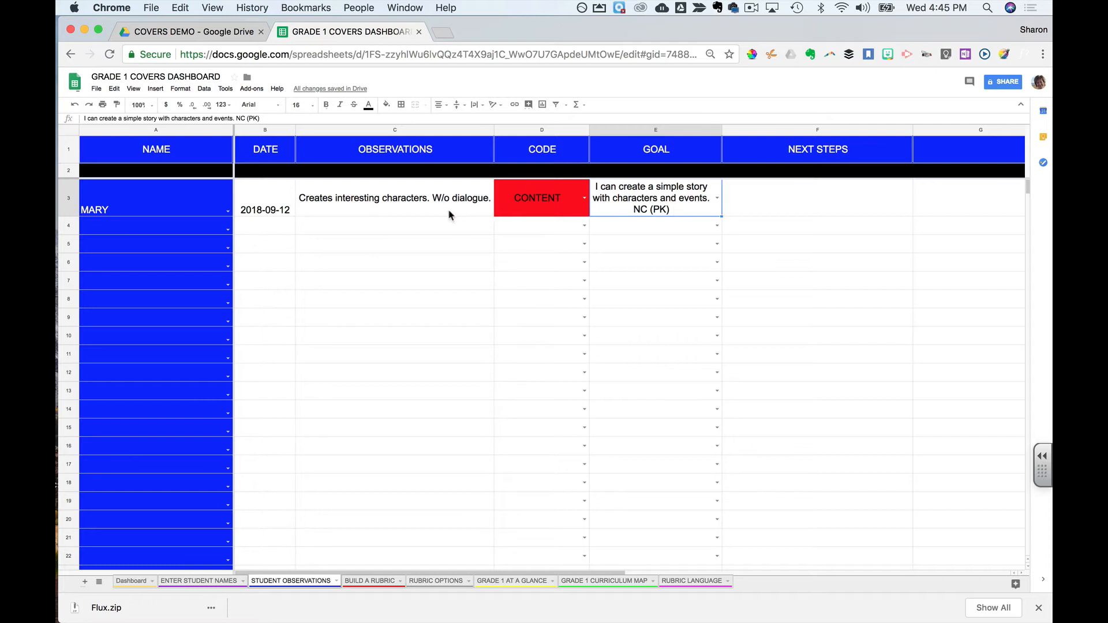
Enter "Work on creating simple dialogue." as the next steps in F3
{"action": "left_click", "coordinate": [753, 198]}
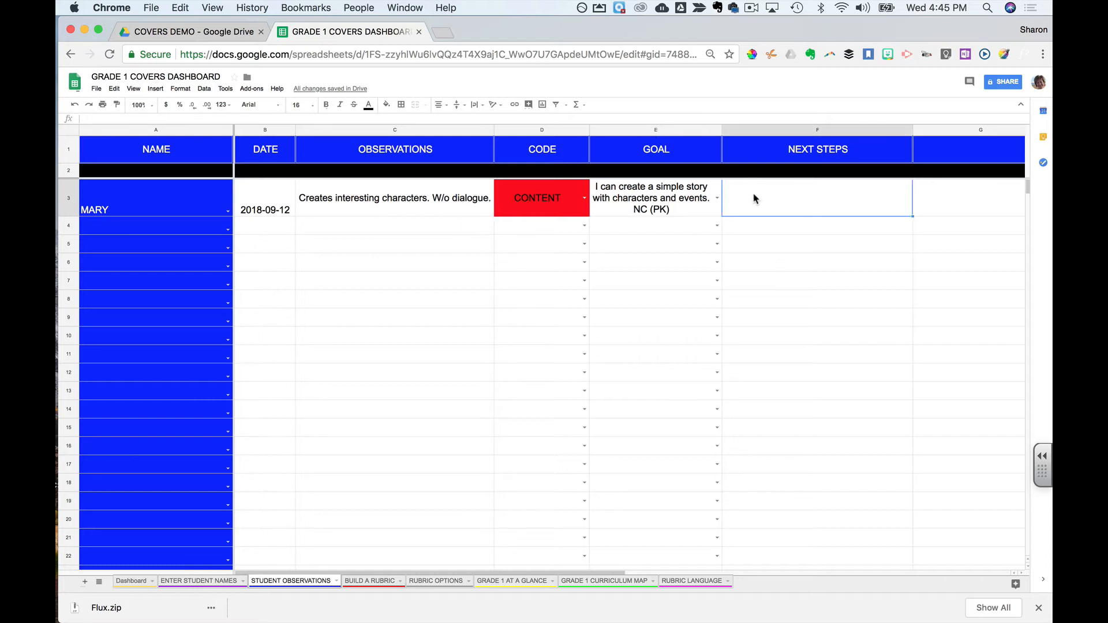
{"action": "double_click", "coordinate": [754, 198]}
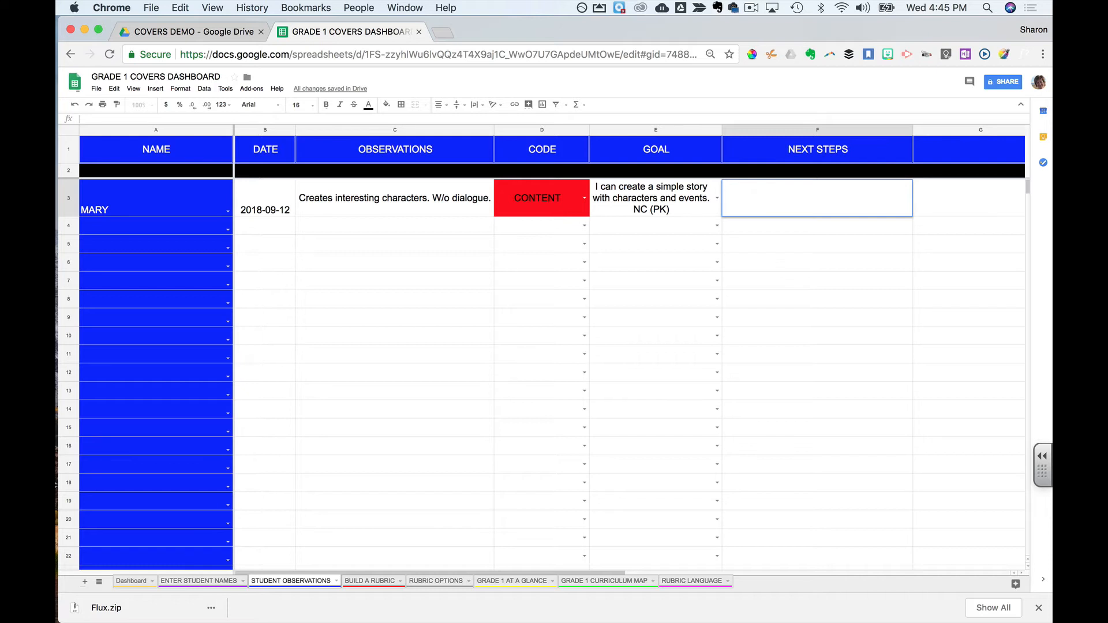
{"action": "type", "text": "S"}
{"action": "key", "text": "BackSpace"}
{"action": "key", "text": "BackSpace"}
{"action": "type", "text": "Work on creating sim"}
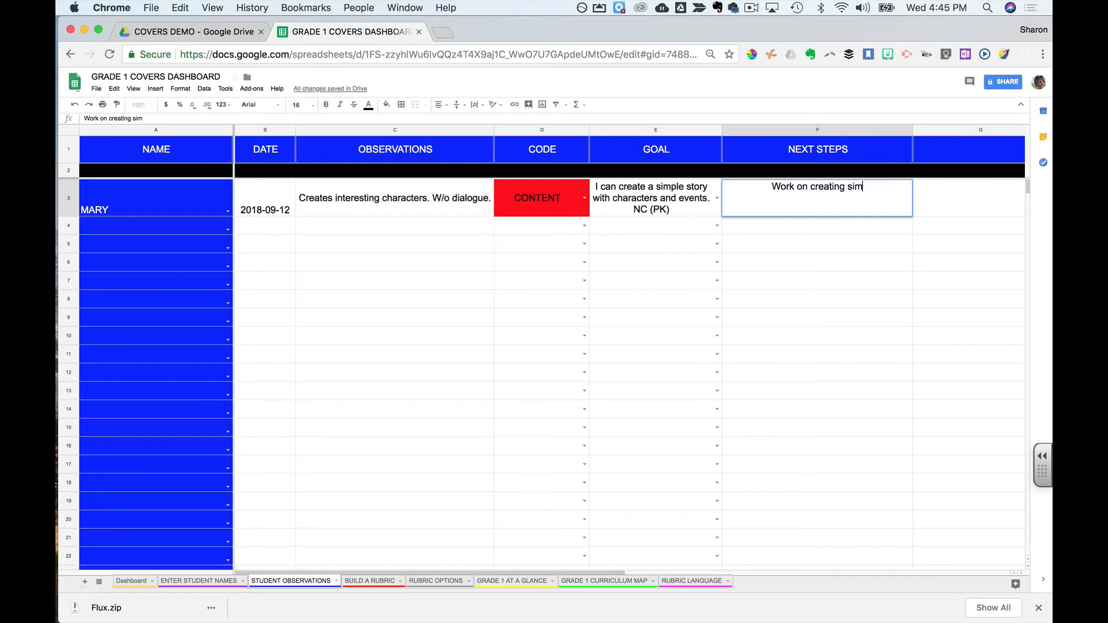
{"action": "type", "text": "ple dialo"}
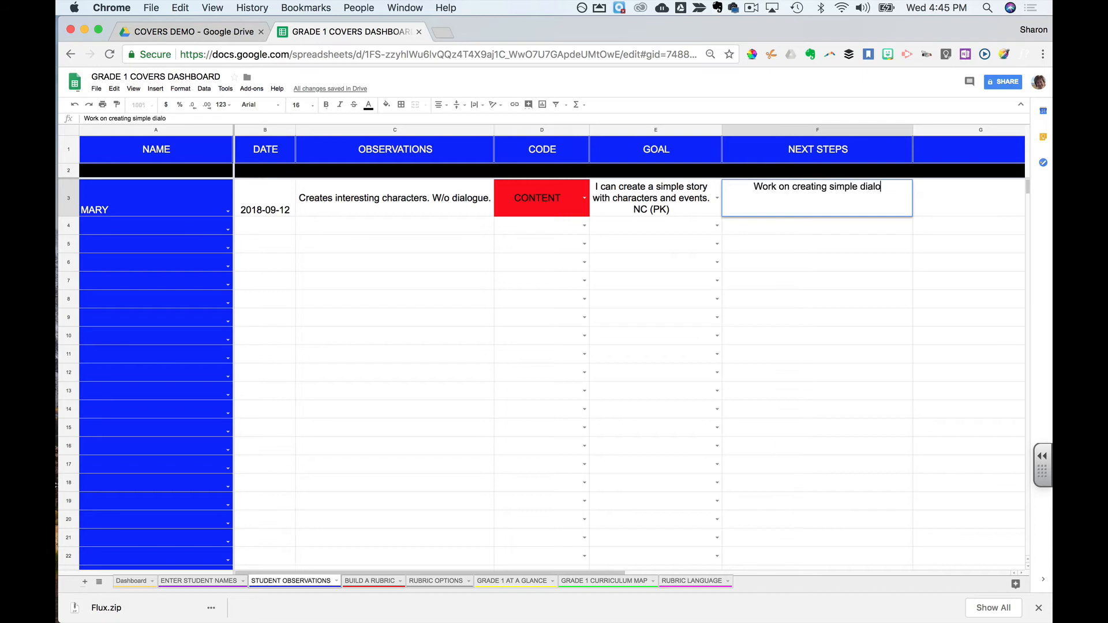
{"action": "type", "text": "gue"}
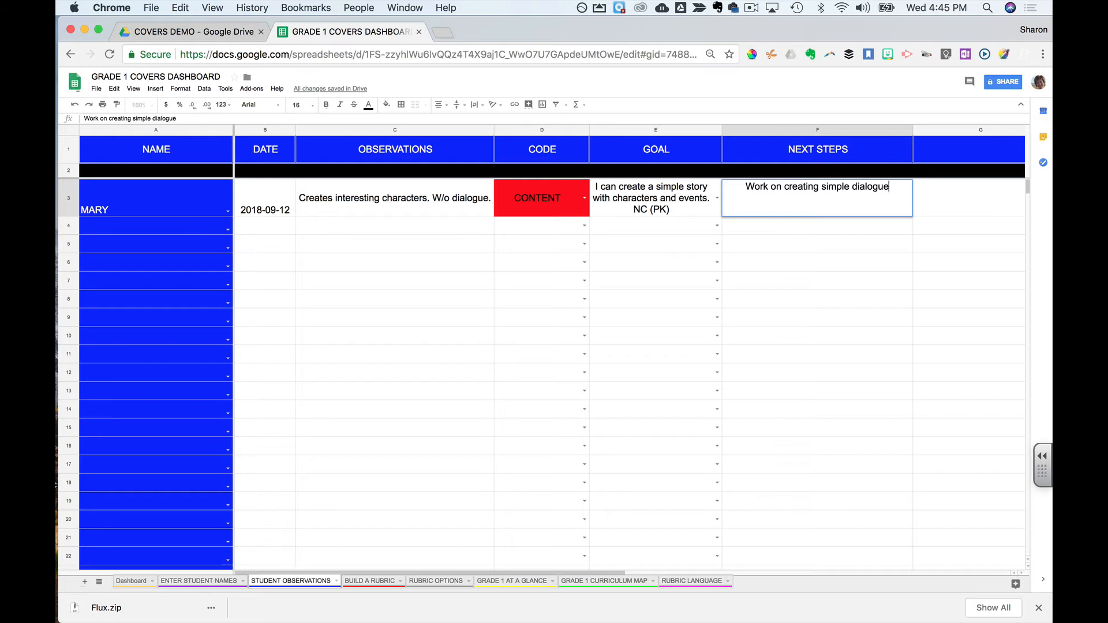
{"action": "type", "text": "."}
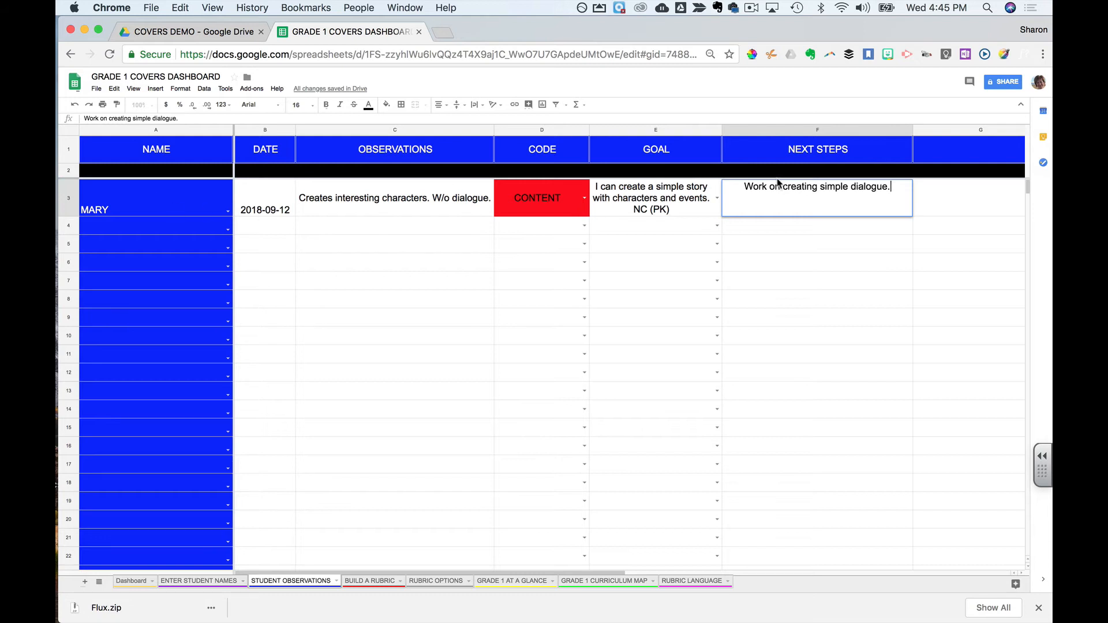
{"action": "left_click", "coordinate": [797, 232]}
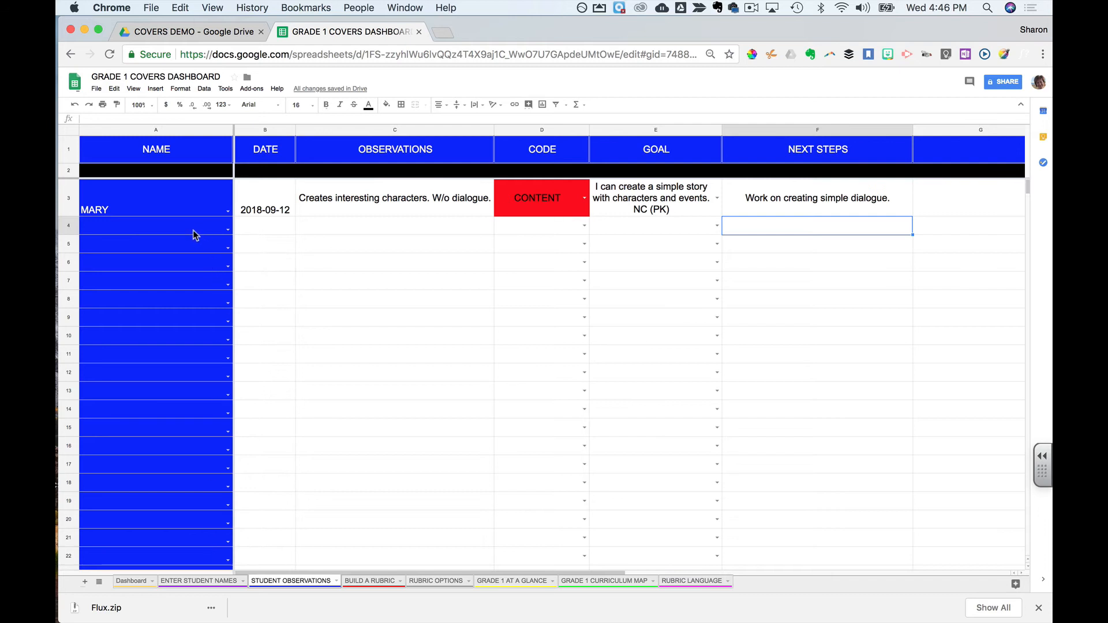
Choose the first listed student's name again in A4 for a second observation, leaving the date in B4 blank
{"action": "left_click", "coordinate": [228, 230]}
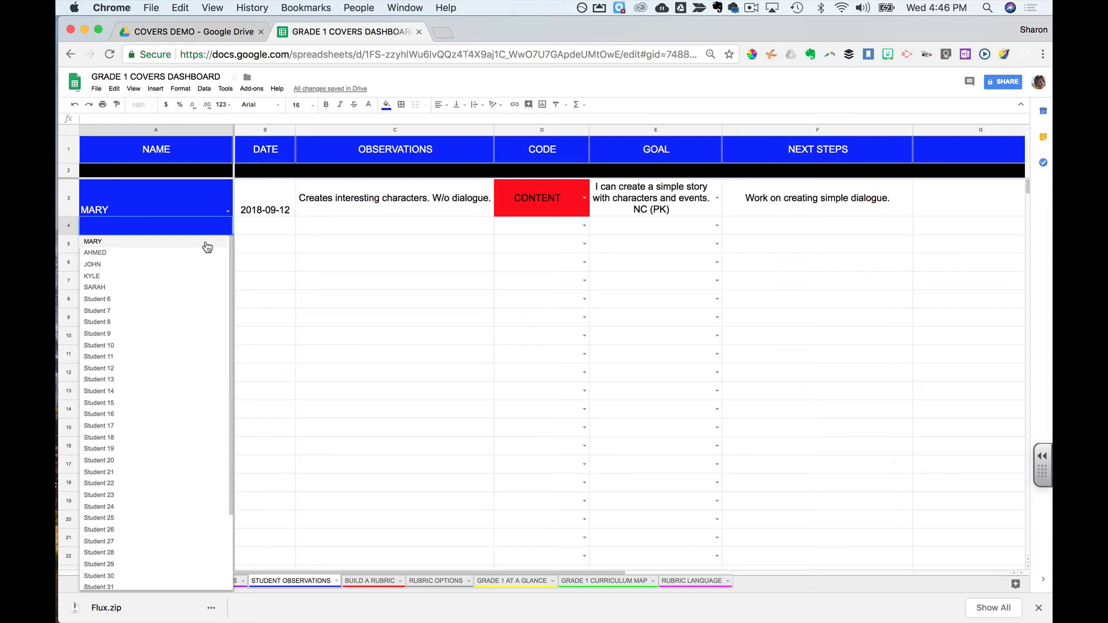
{"action": "left_click", "coordinate": [207, 246]}
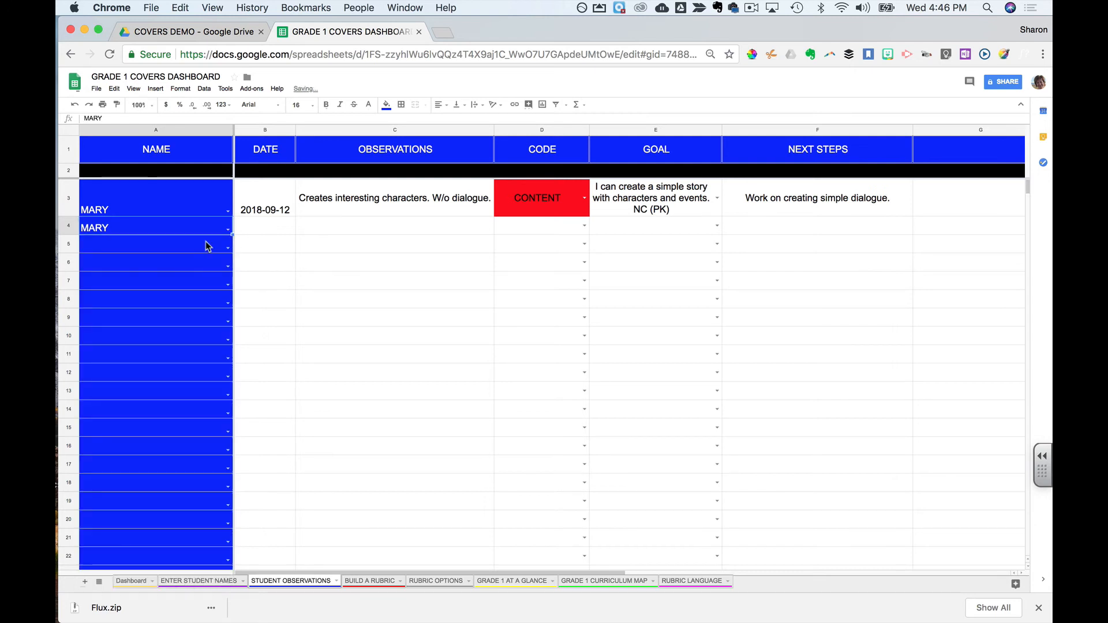
{"action": "double_click", "coordinate": [275, 229]}
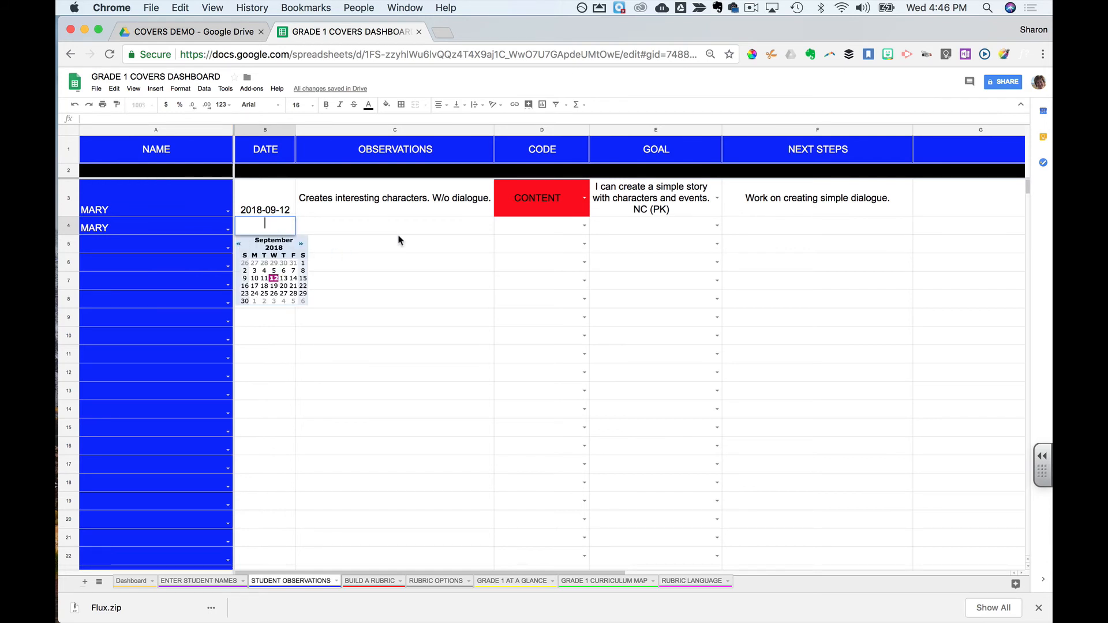
{"action": "left_click", "coordinate": [227, 252]}
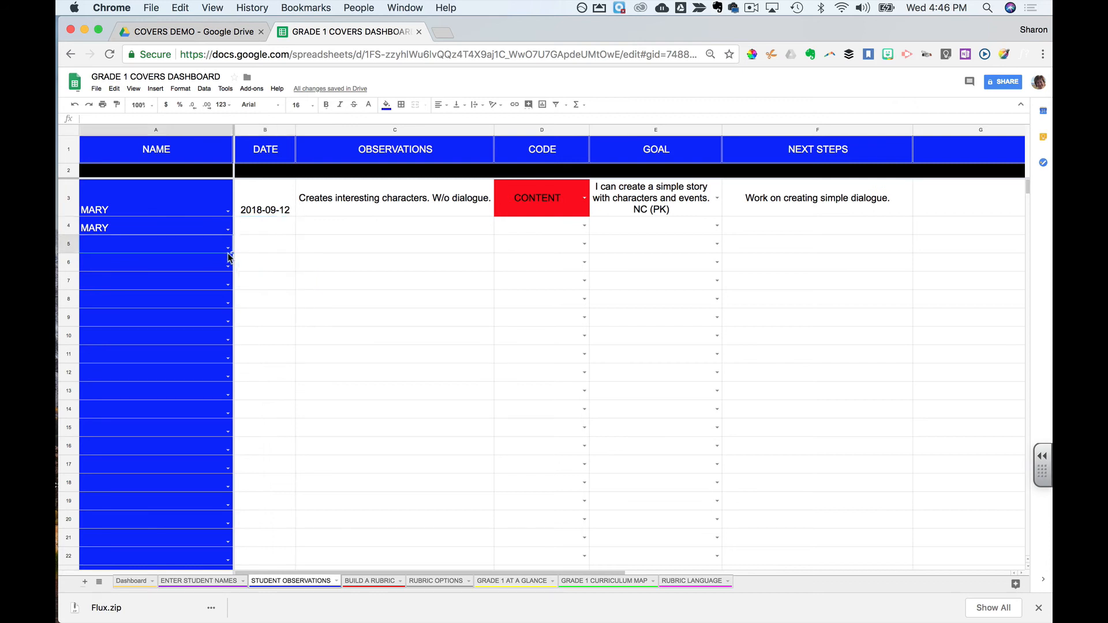
Choose the fourth listed student's name in A5 and another listed student's name in A6 for further observations
{"action": "left_click", "coordinate": [227, 247]}
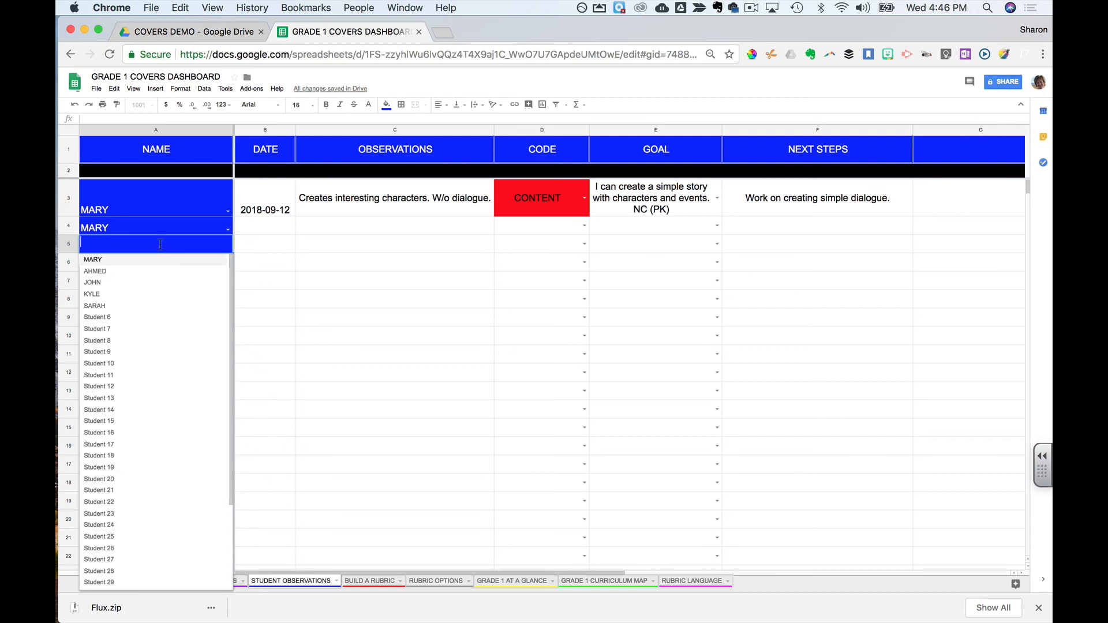
{"action": "left_click", "coordinate": [106, 296]}
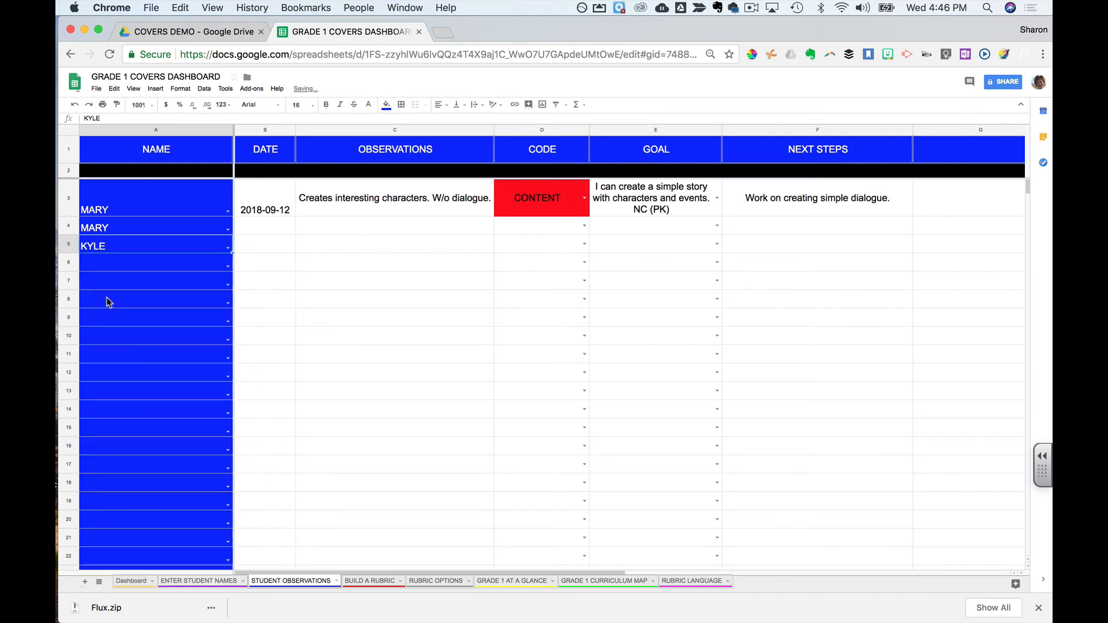
{"action": "left_click", "coordinate": [228, 266]}
{"action": "left_click", "coordinate": [178, 322]}
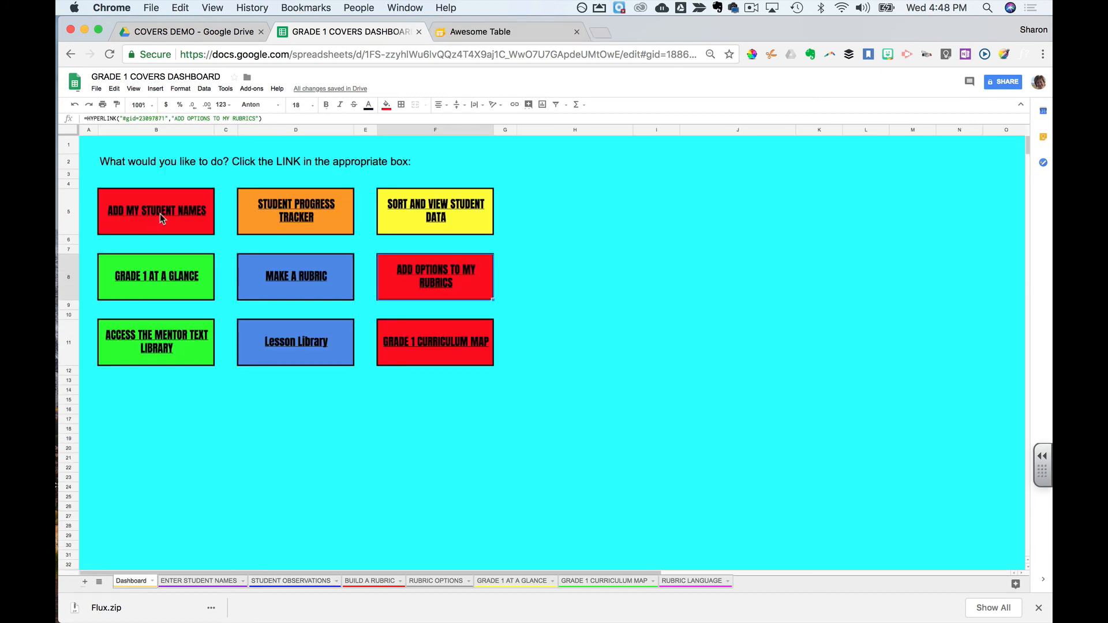
{"action": "left_click", "coordinate": [161, 213]}
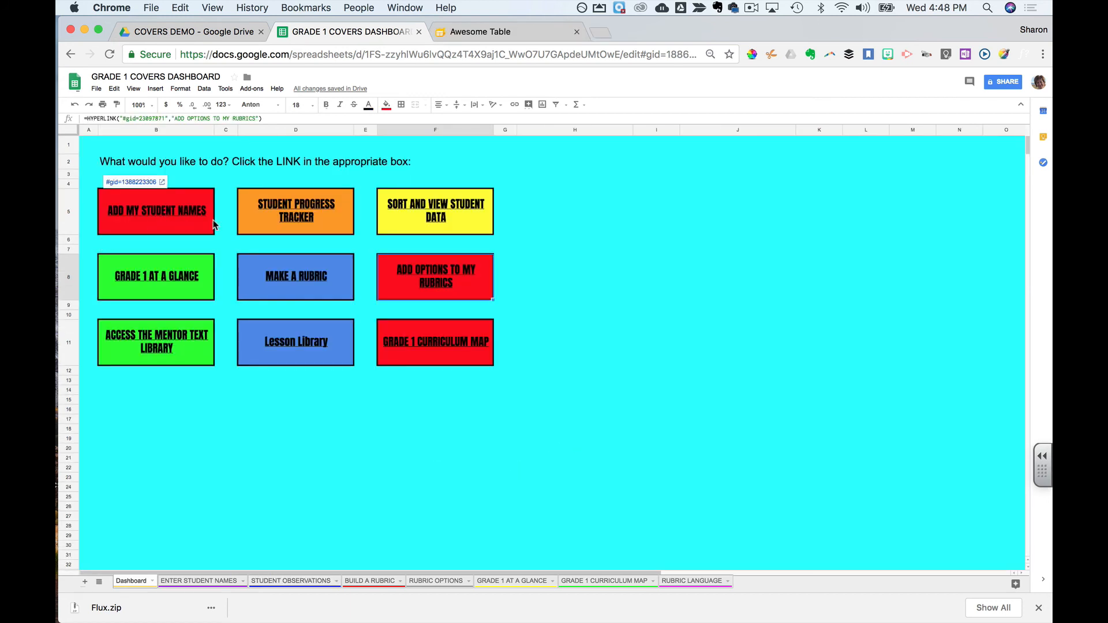
{"action": "left_click", "coordinate": [306, 219]}
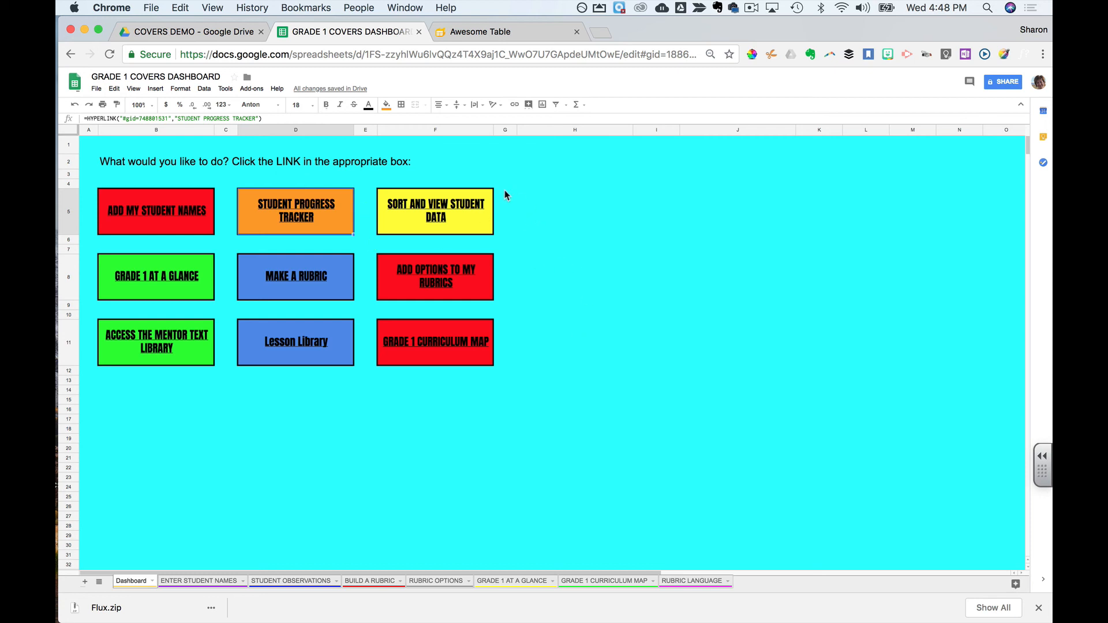
{"action": "mouse_move", "coordinate": [493, 212]}
{"action": "left_click", "coordinate": [751, 8]}
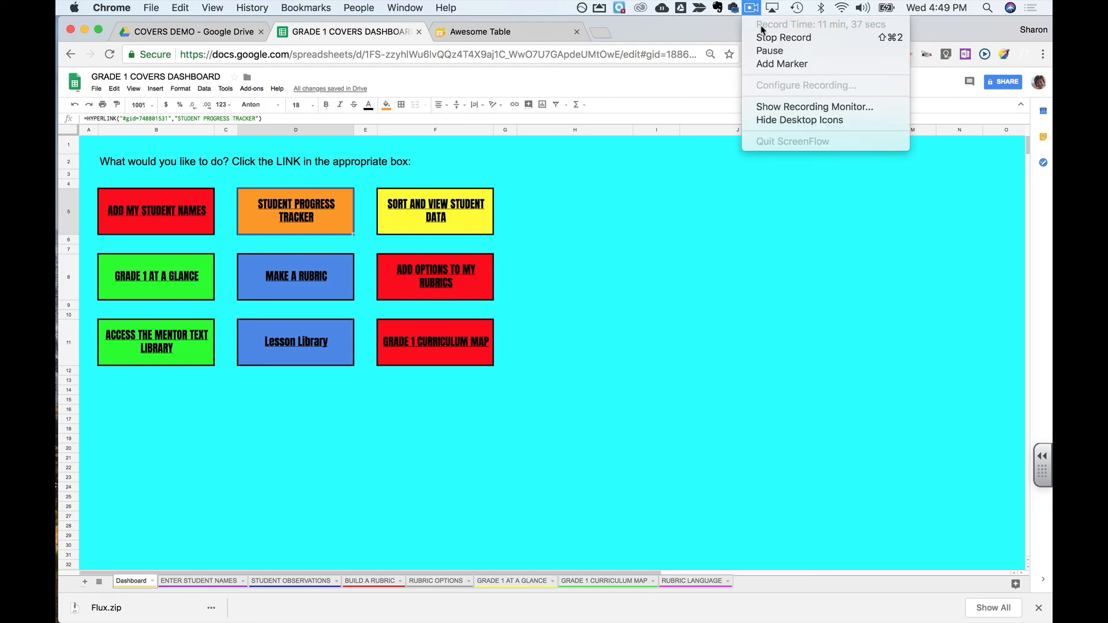